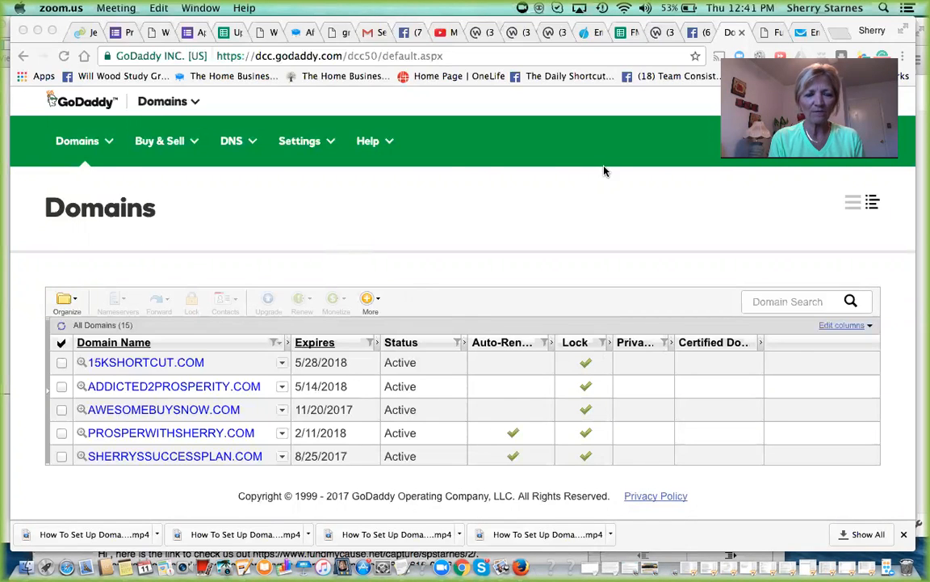
- Open the settings of the thenewwave.info domain and go to its email management
click(570, 206)
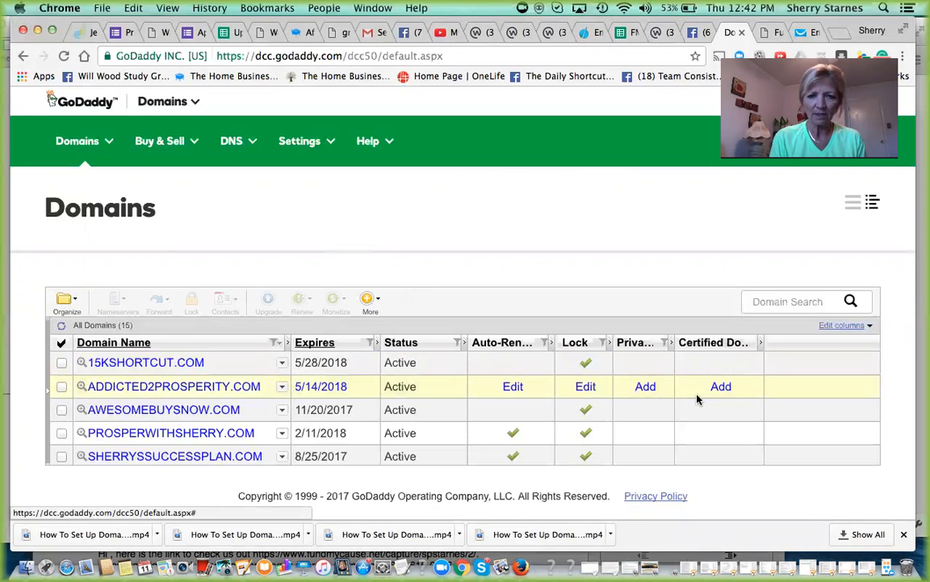
scroll(684, 385, down, 6)
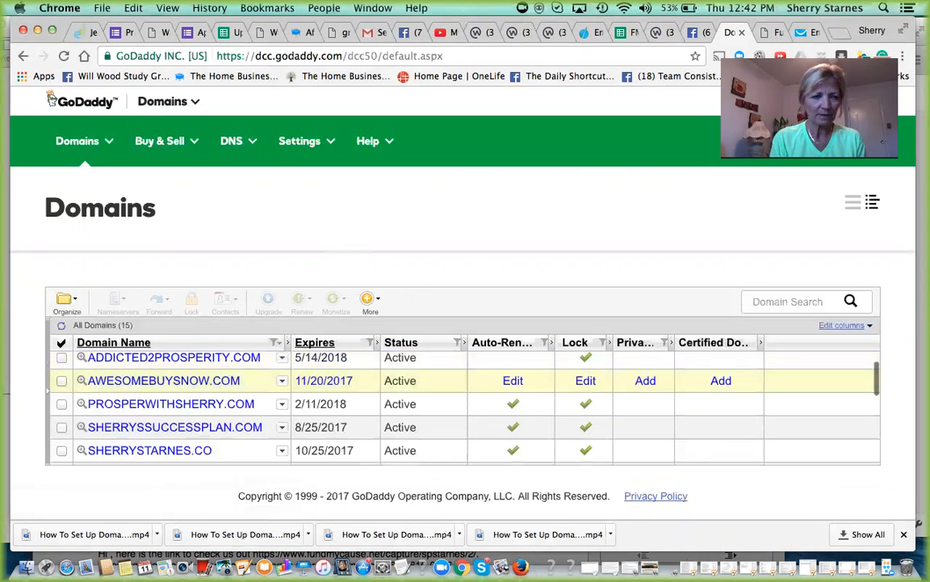
scroll(684, 384, down, 4)
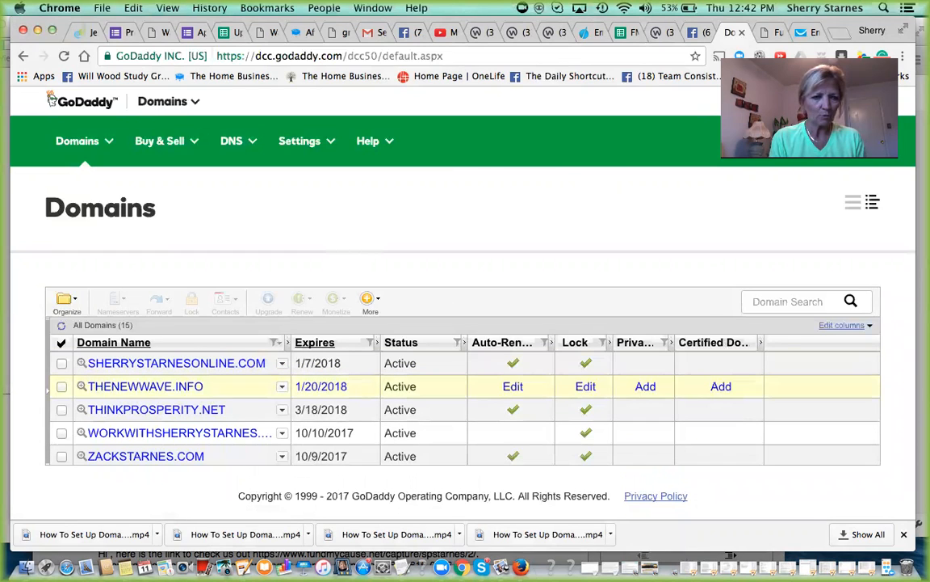
click(141, 386)
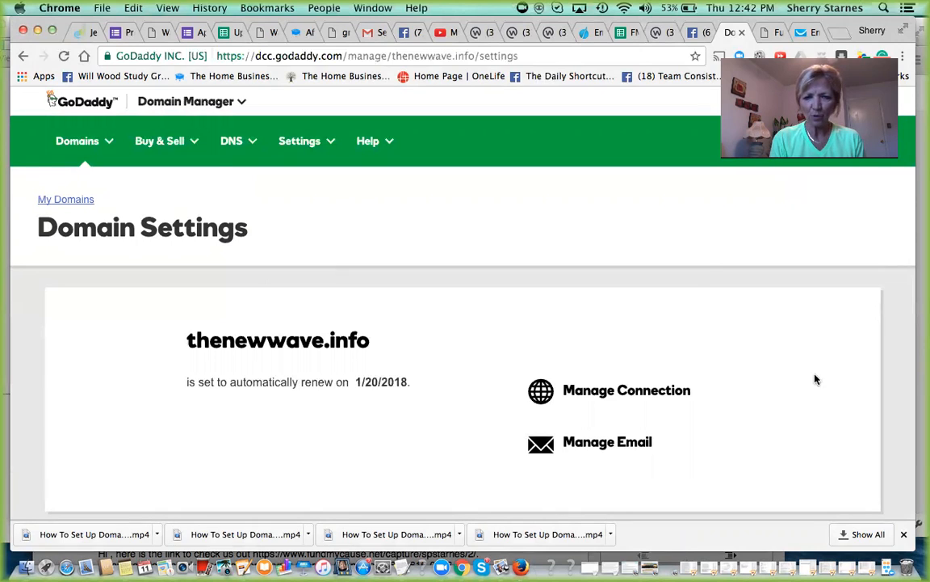
click(595, 444)
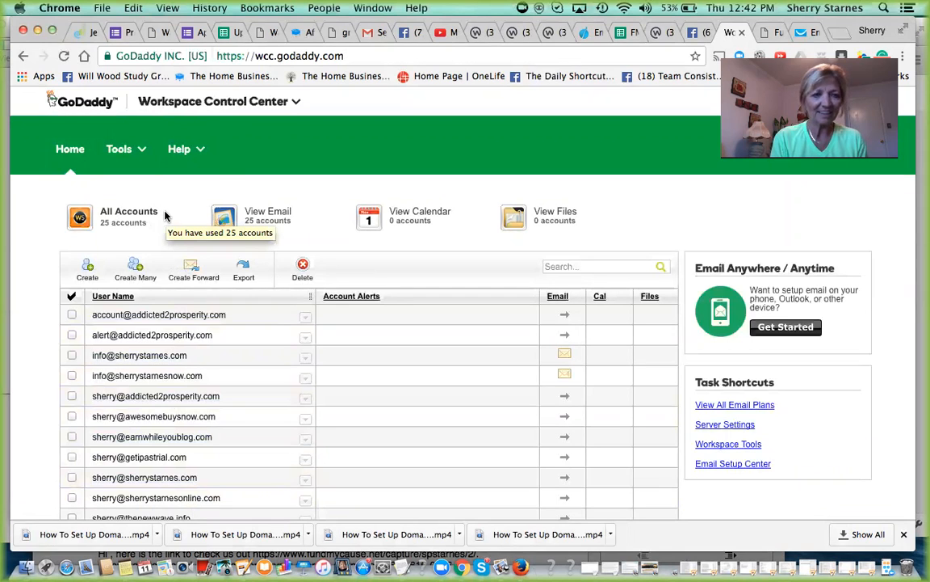
- Start a new email forward and enter the owner's address at thenewwave.info as the address to forward
click(191, 269)
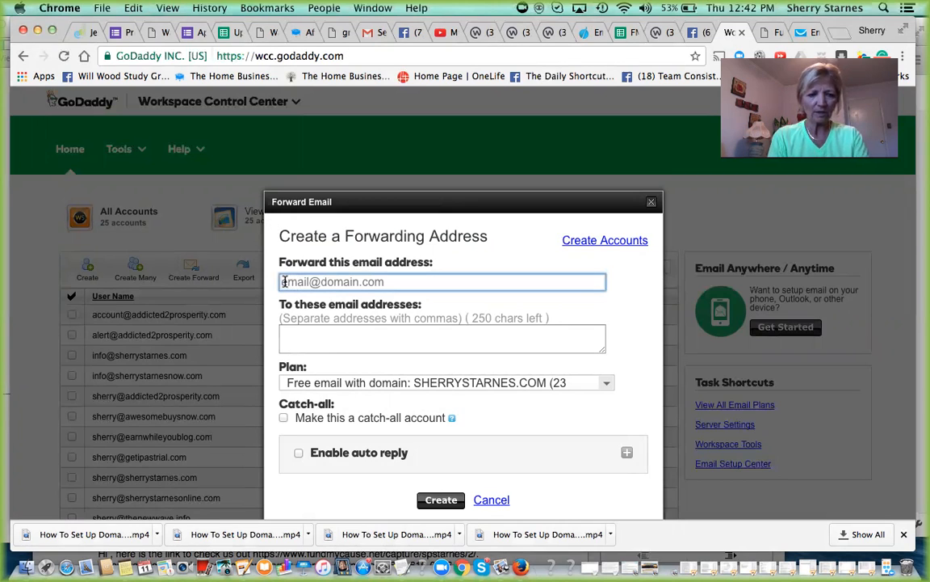
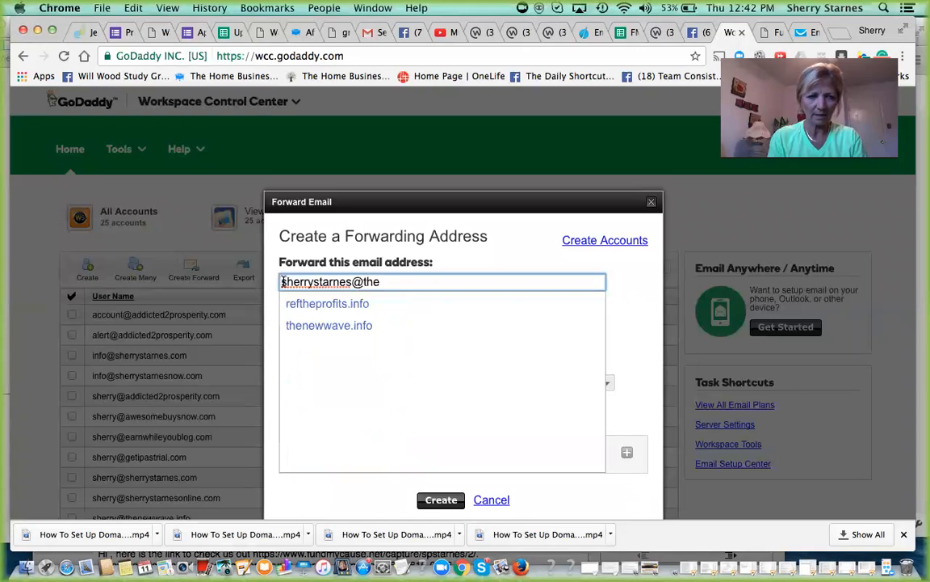
click(345, 325)
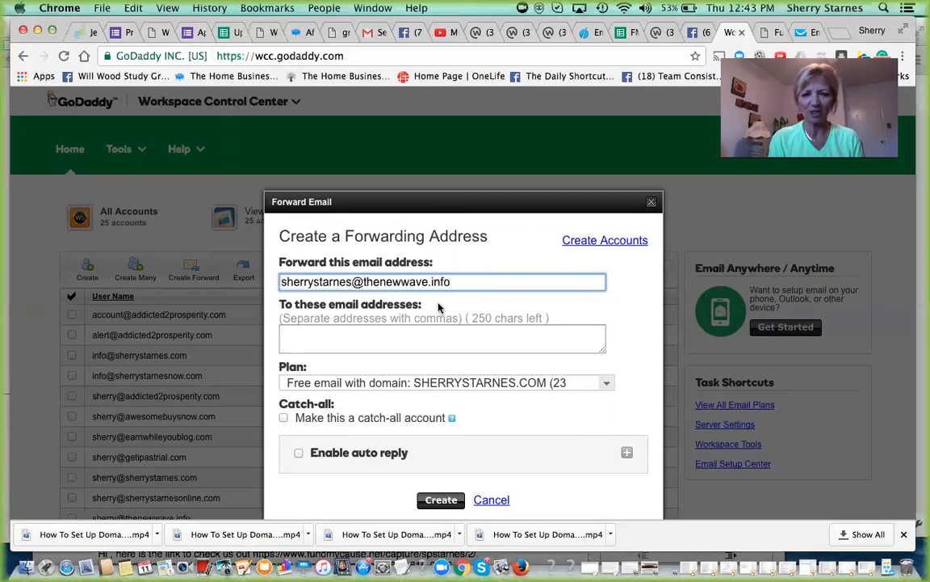
- Enter the owner's Gmail address as the forwarding destination, create the forward, and check its entry in the account list
click(292, 337)
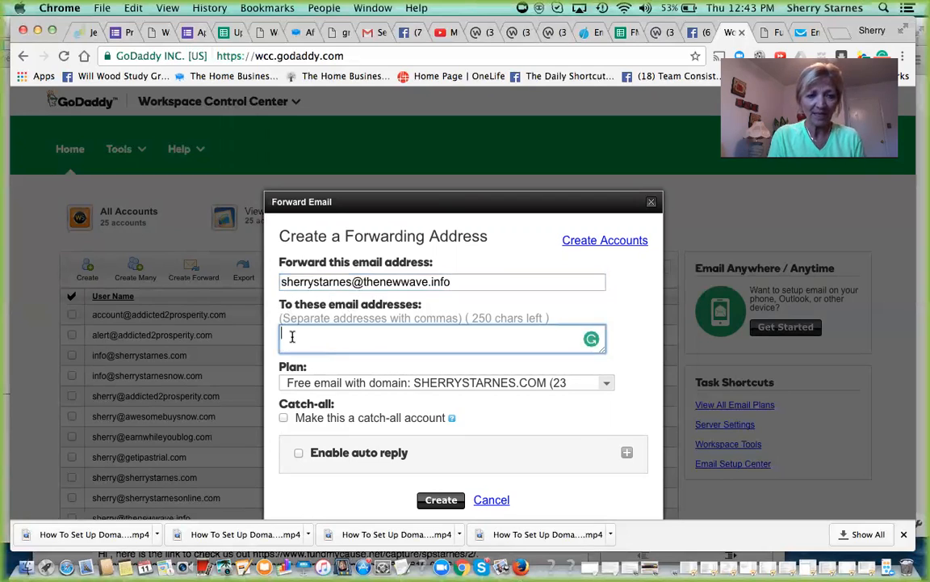
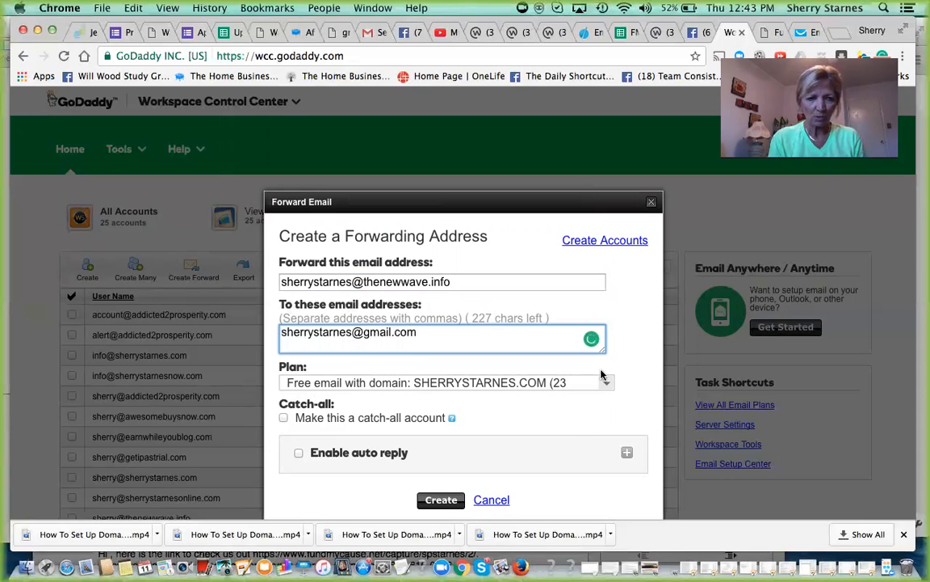
click(442, 500)
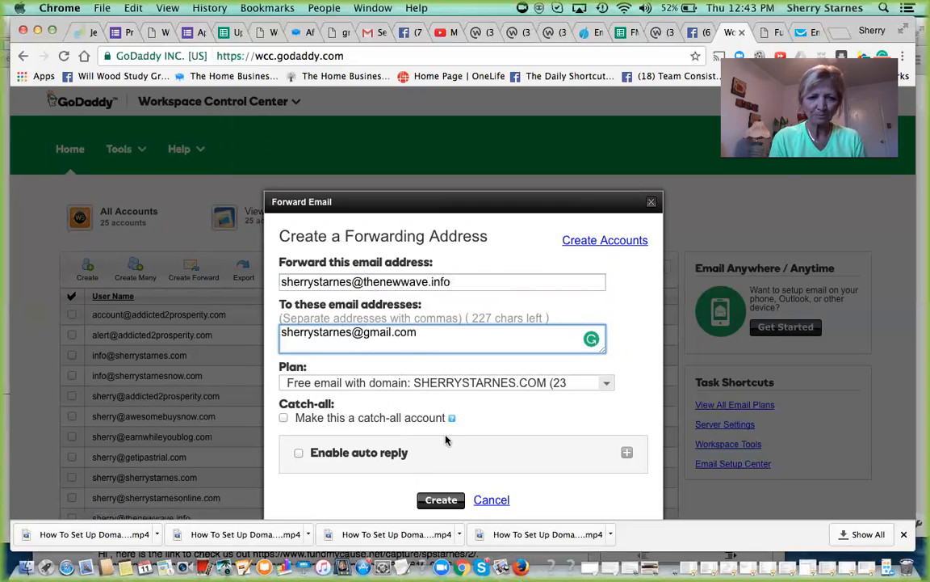
click(440, 502)
click(440, 502)
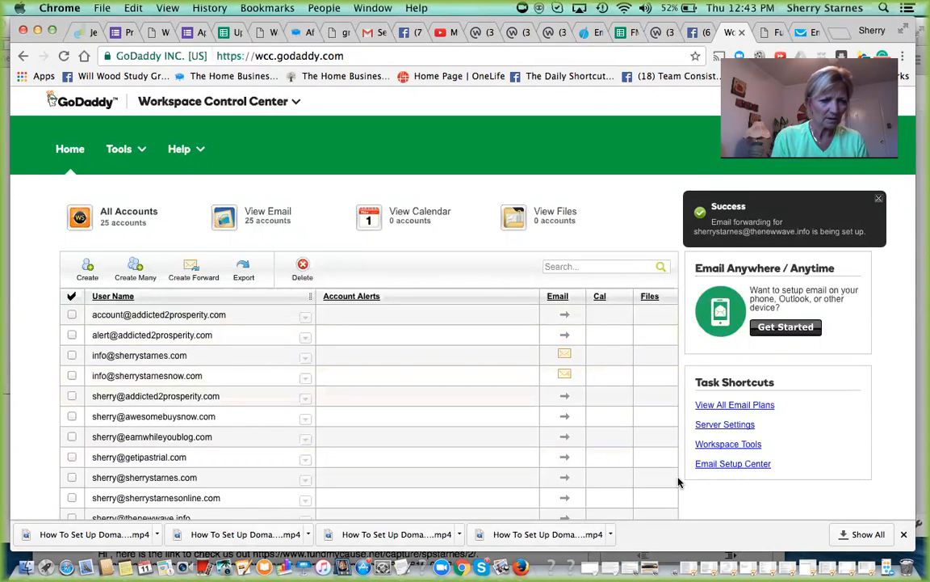
scroll(678, 482, down, 5)
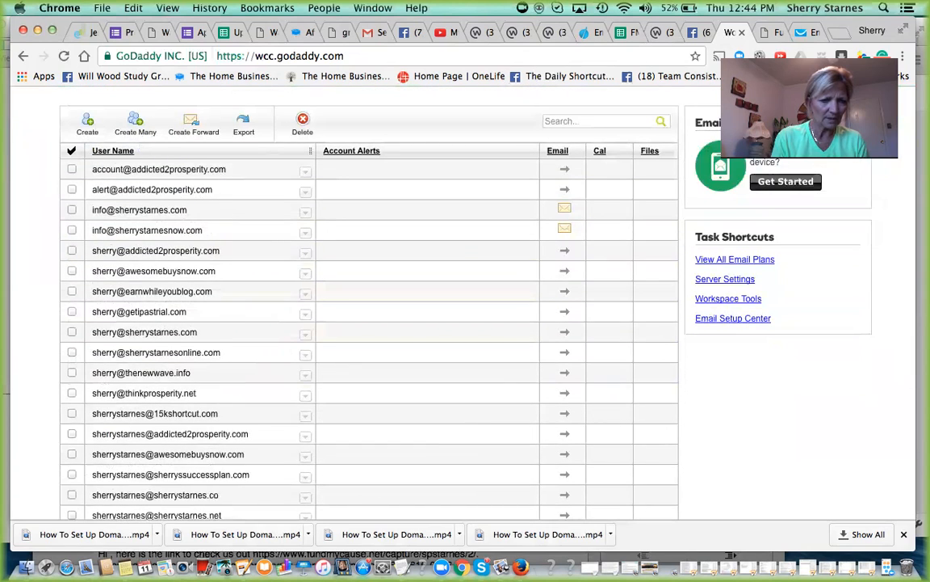
scroll(368, 307, down, 3)
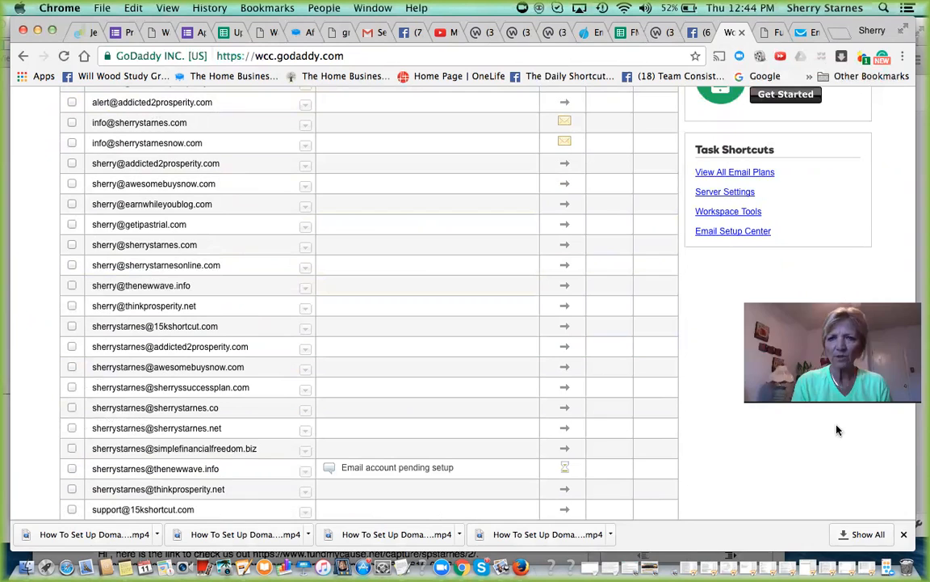
- Switch to GetResponse and create a newsletter in the previous editor version, starting with a blank template
click(798, 32)
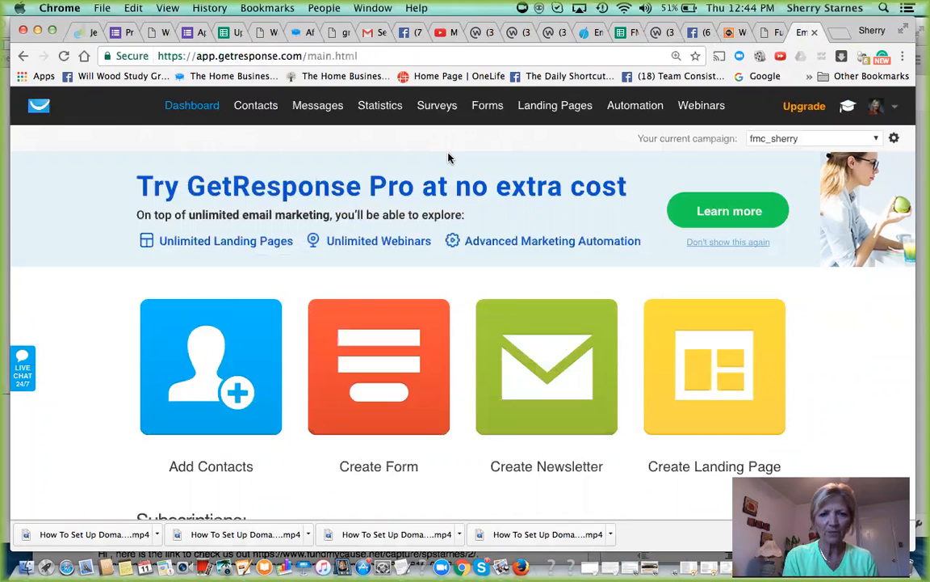
mouse_move(311, 108)
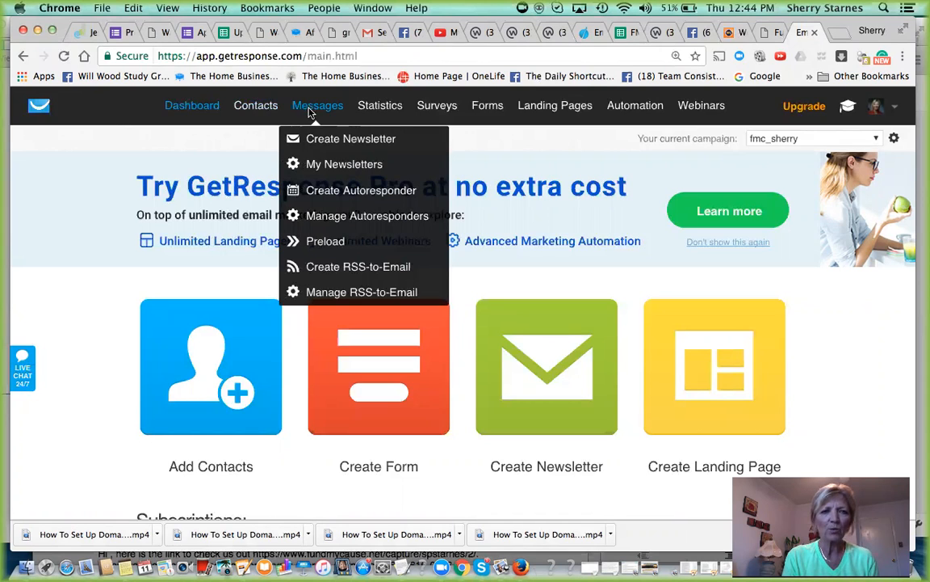
click(333, 141)
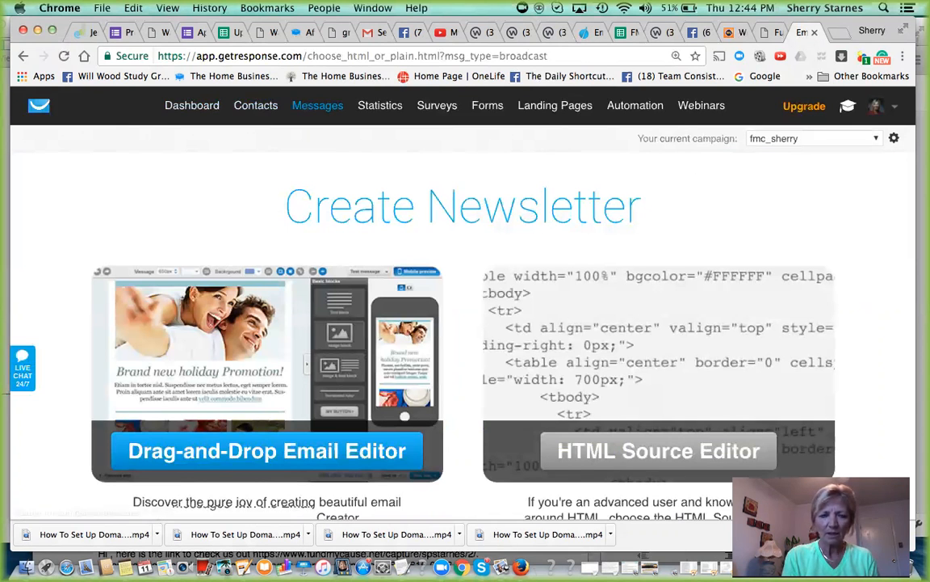
scroll(858, 254, down, 2)
scroll(465, 307, down, 3)
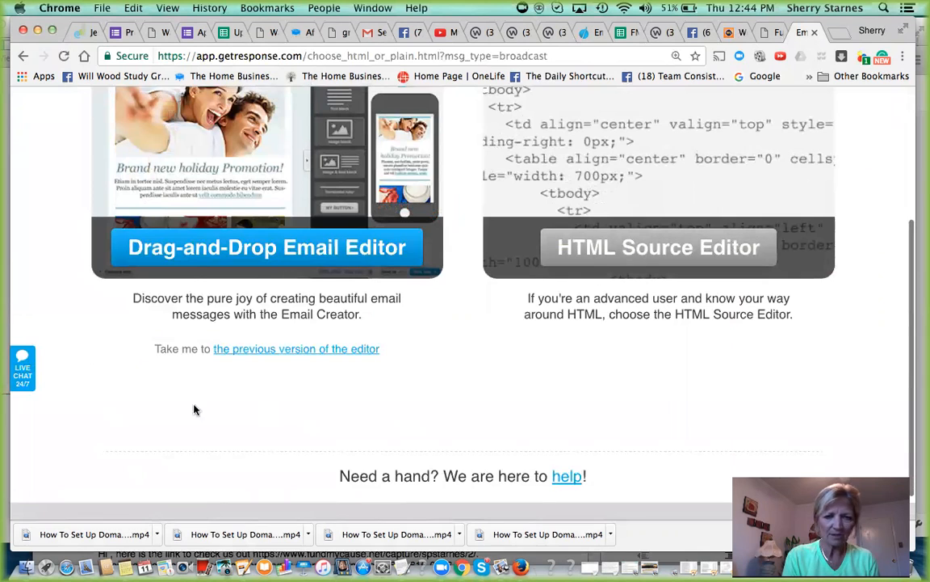
click(274, 350)
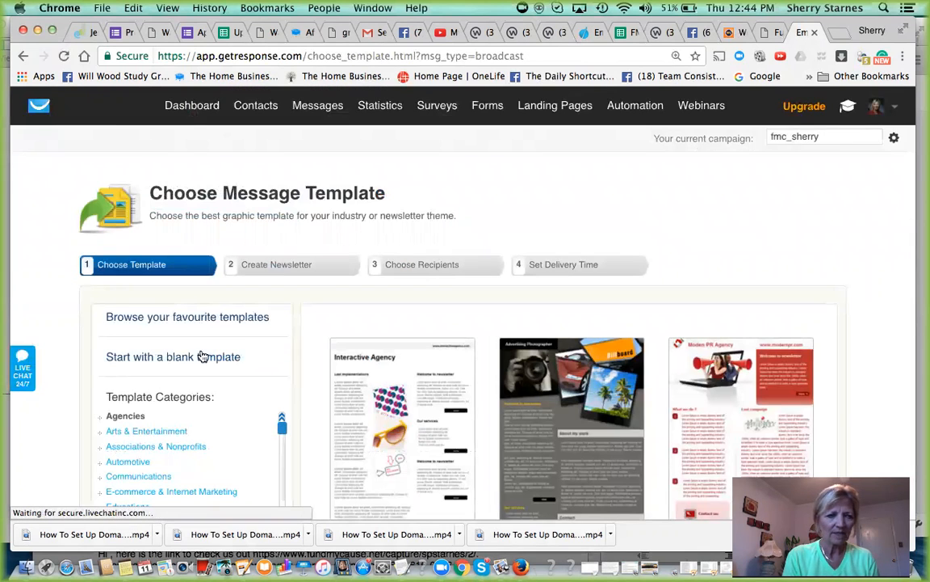
click(178, 358)
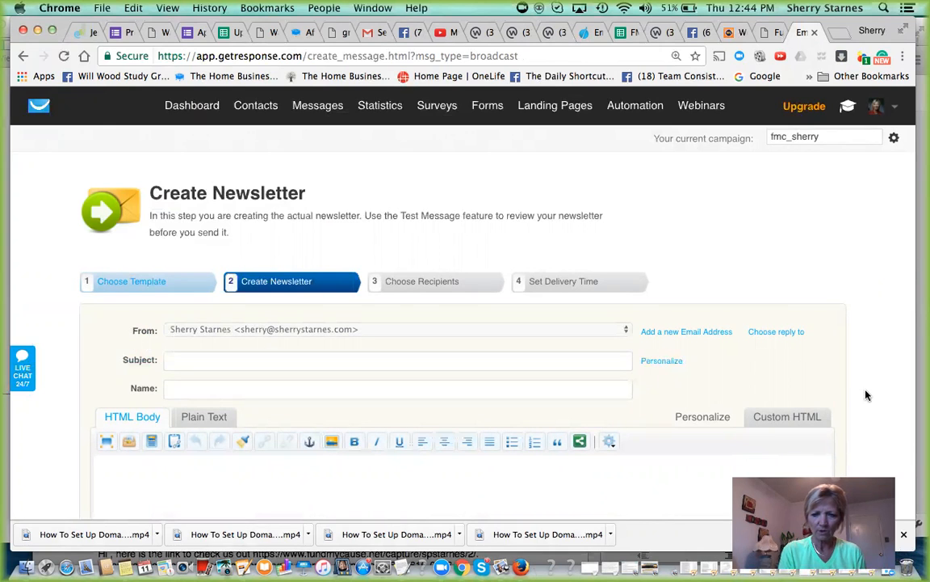
- Go from the newsletter's sender settings to the account's From email addresses and start adding a new address
scroll(865, 395, down, 4)
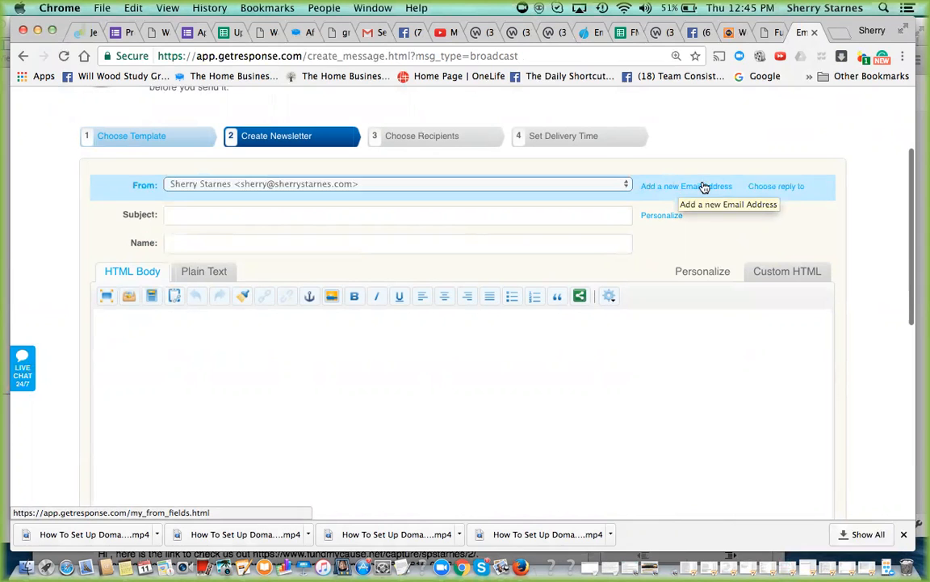
click(704, 188)
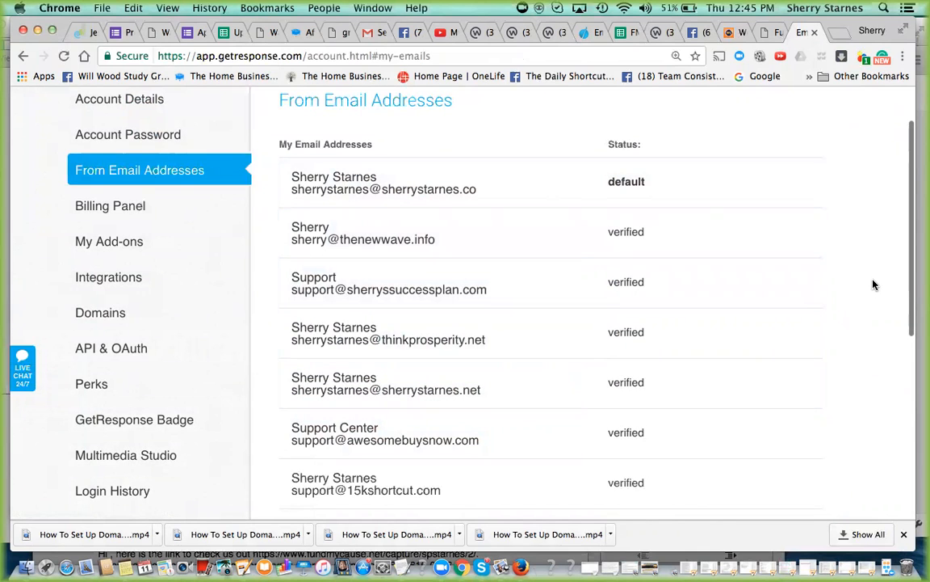
scroll(873, 284, down, 4)
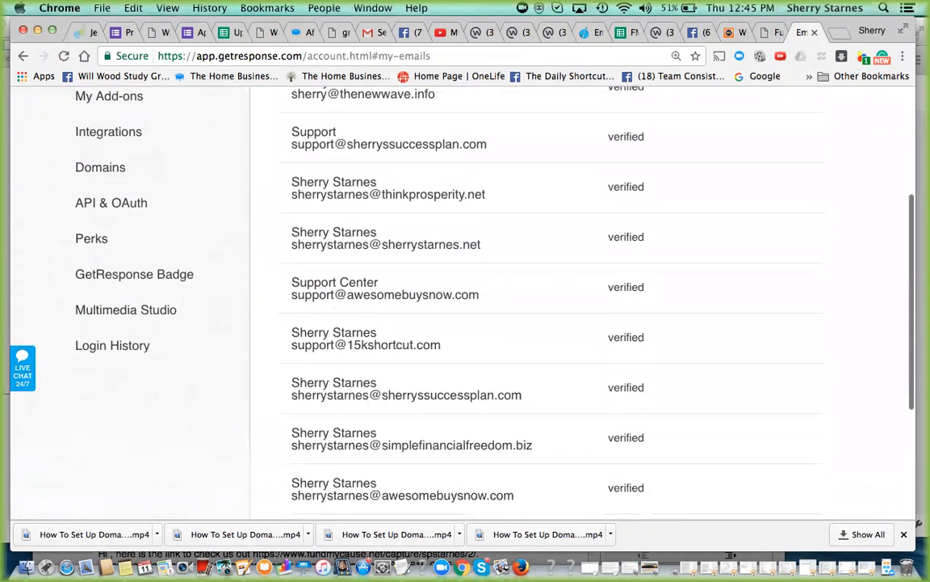
scroll(811, 266, down, 4)
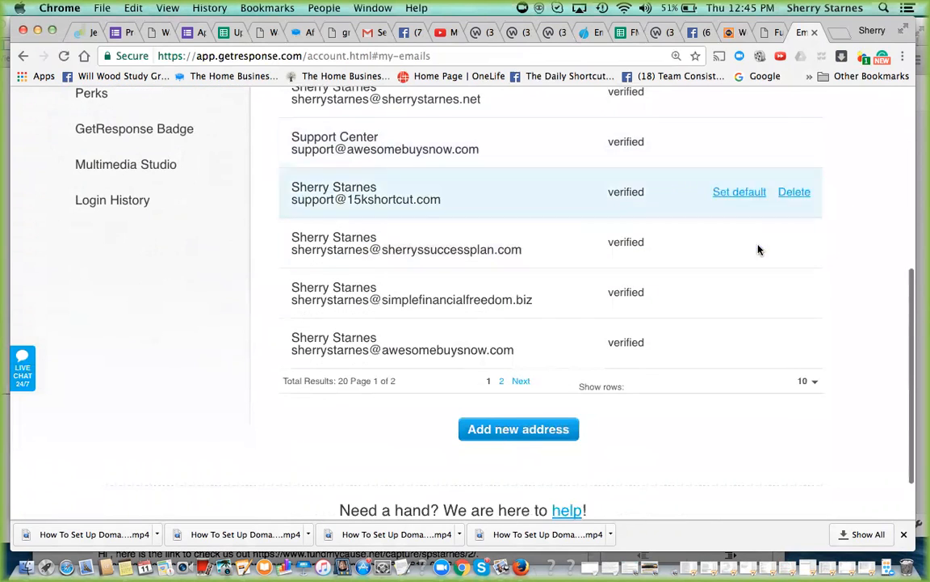
click(520, 430)
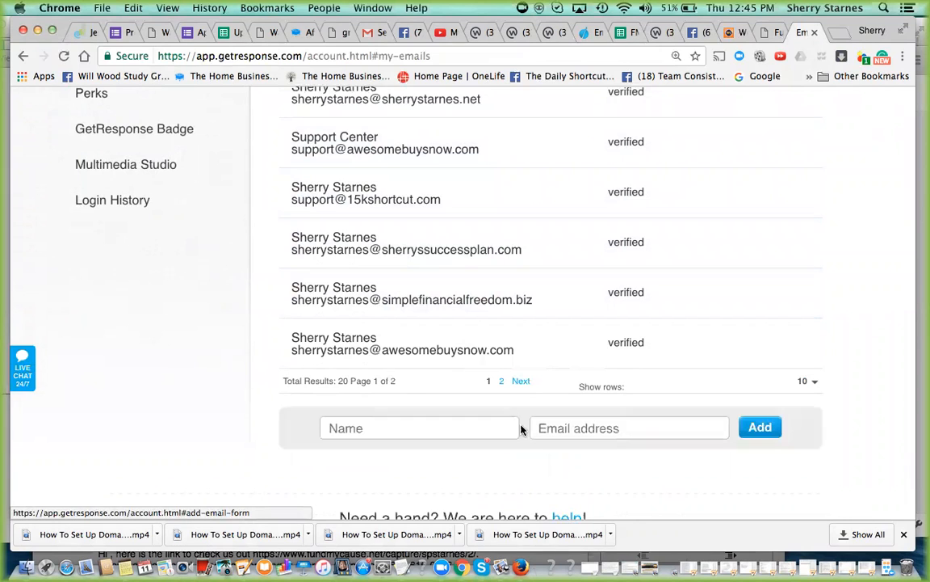
- Fill in the sender's full name and the new email address at thenewwave.info for the new From address
click(331, 427)
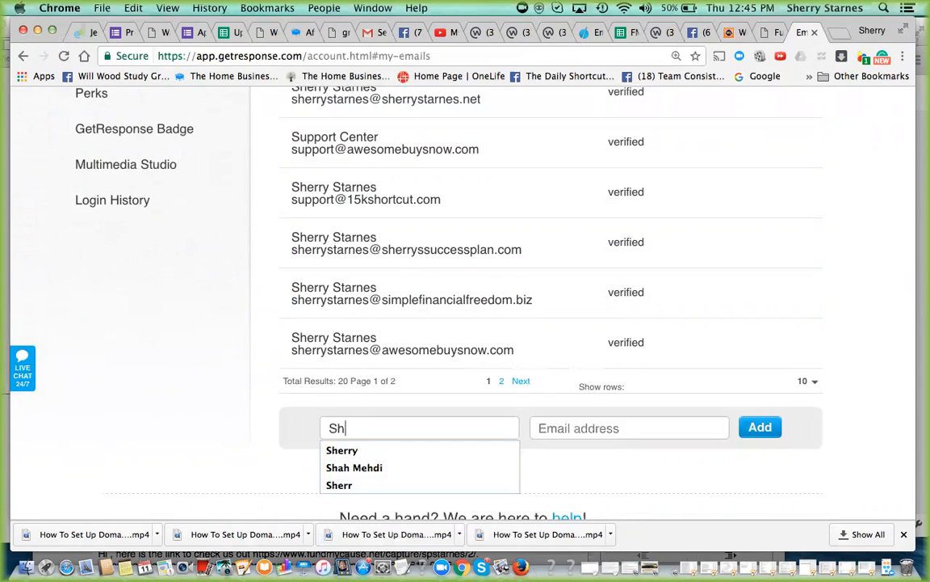
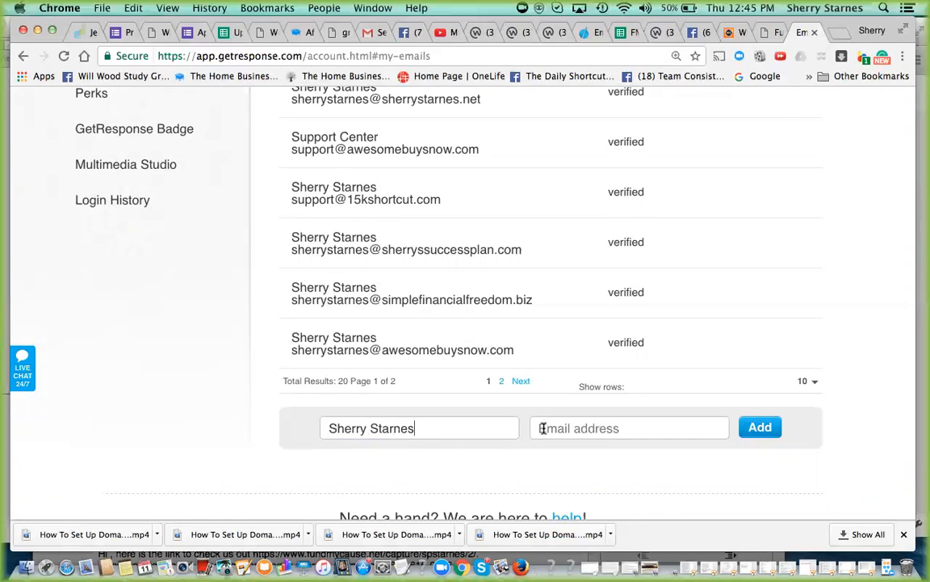
click(539, 428)
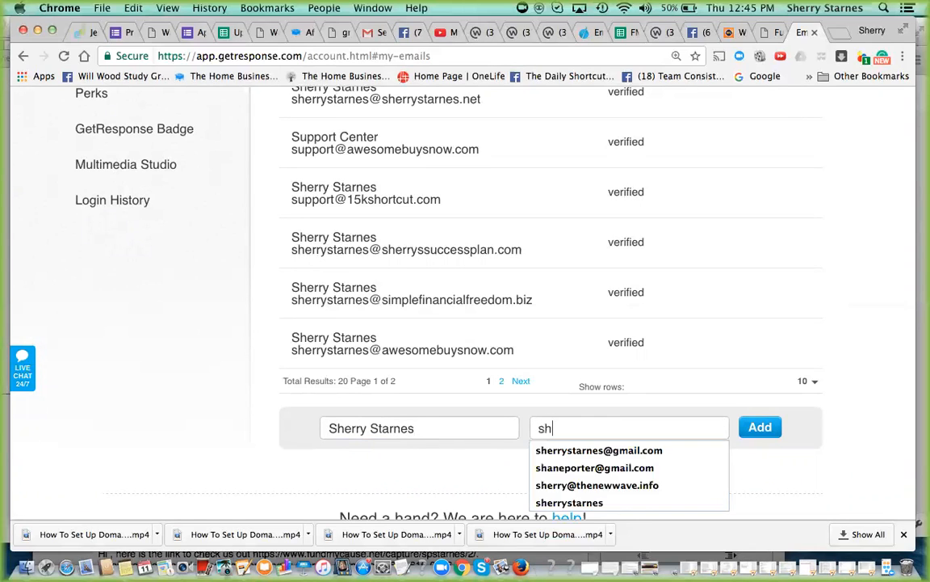
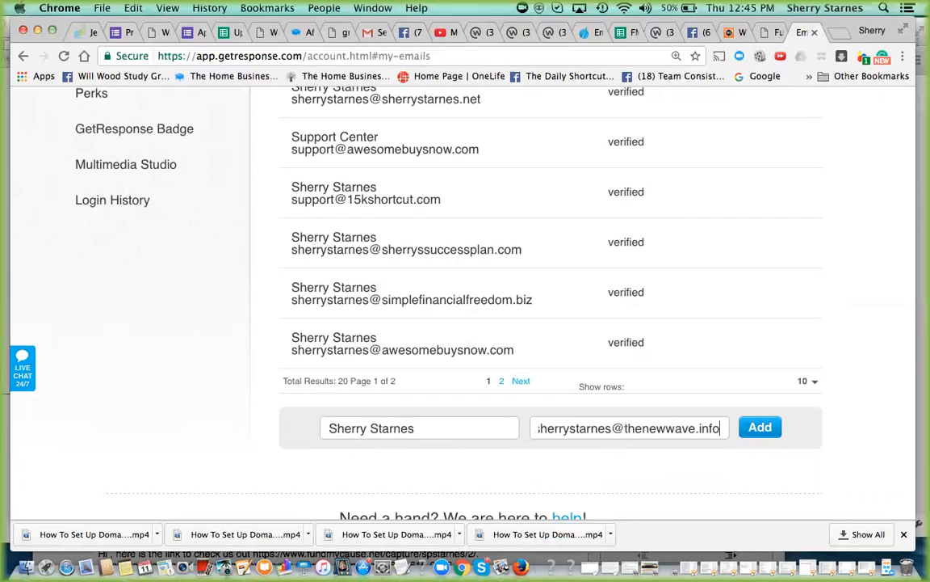
- Add the entered address to the account and check its status in the From email addresses list
click(761, 430)
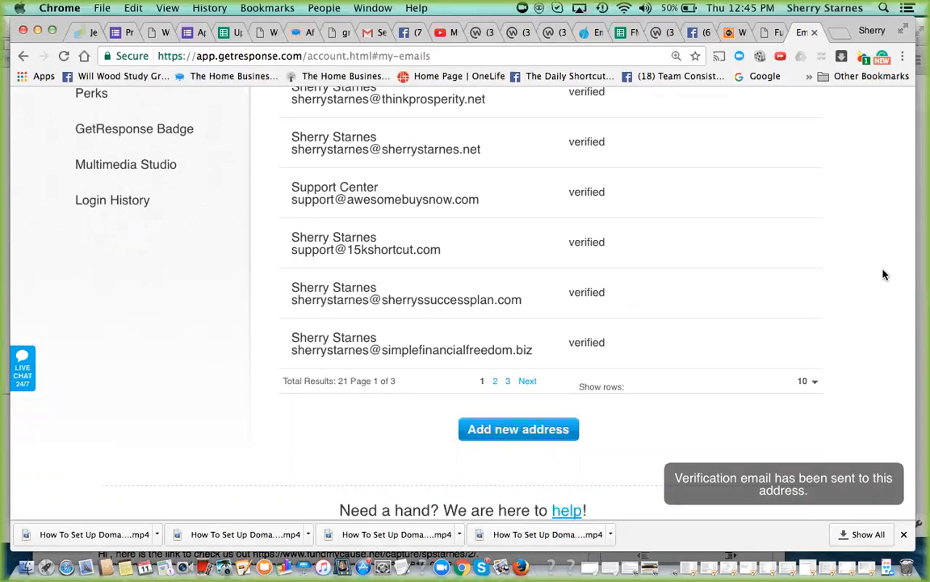
scroll(883, 275, down, 3)
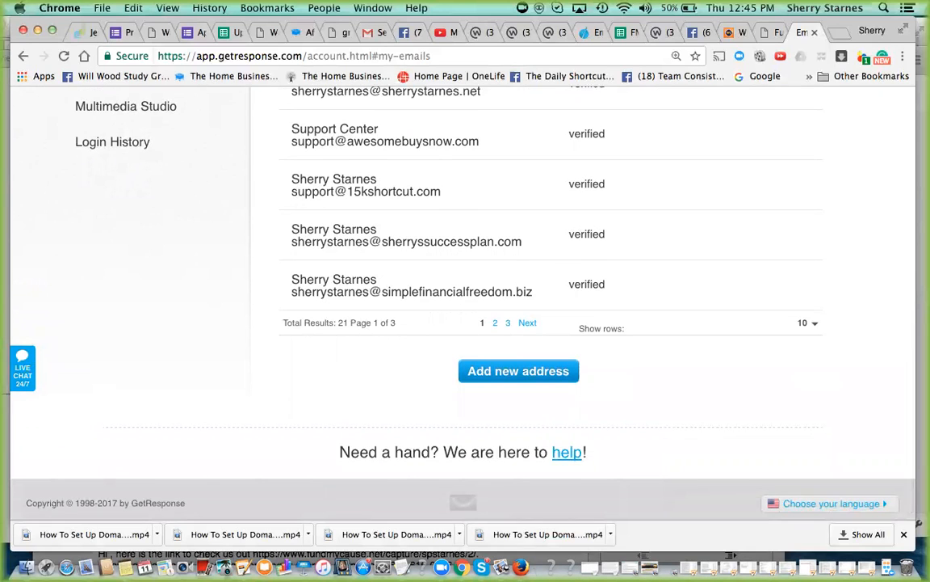
scroll(537, 282, up, 5)
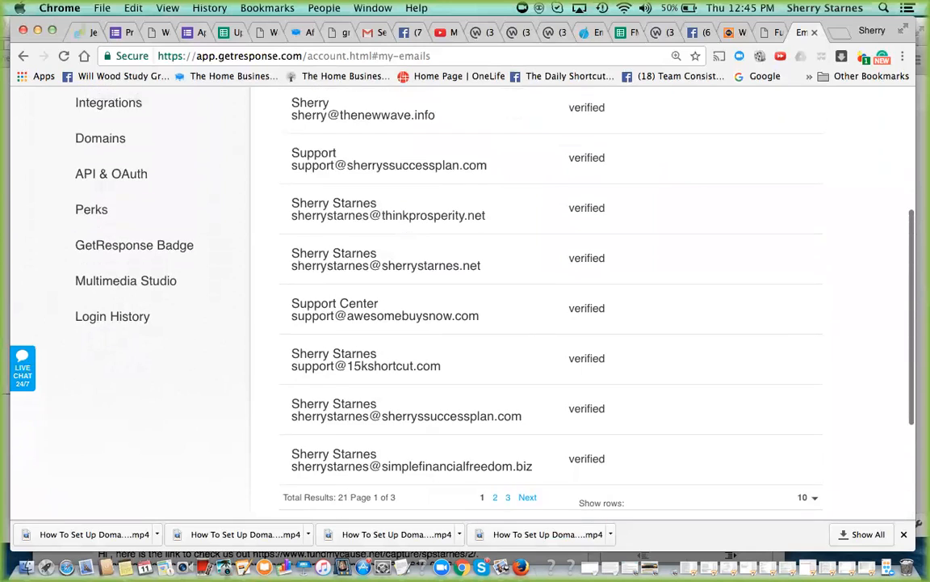
scroll(538, 282, up, 5)
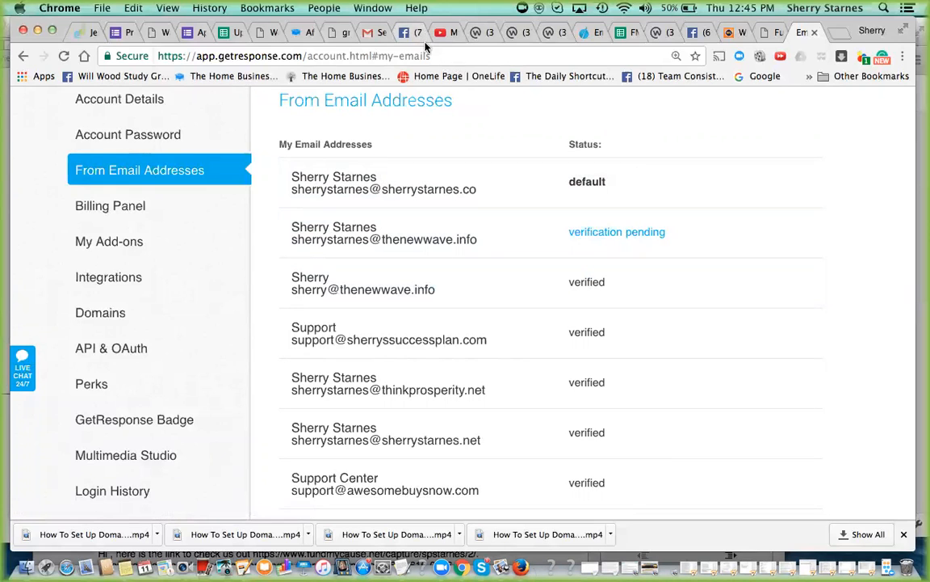
- Switch to Gmail, open GetResponse's message about the new From field address, and confirm the address
click(368, 33)
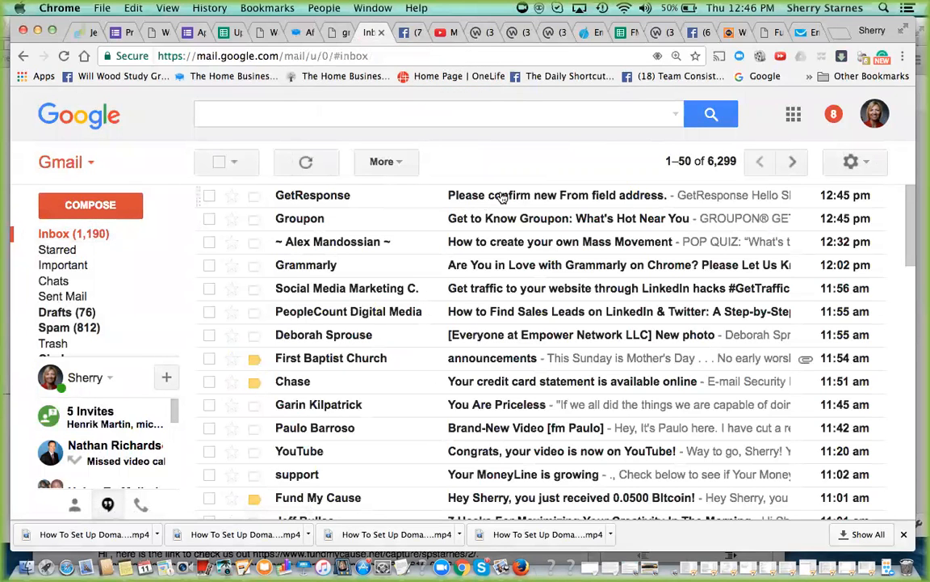
click(503, 198)
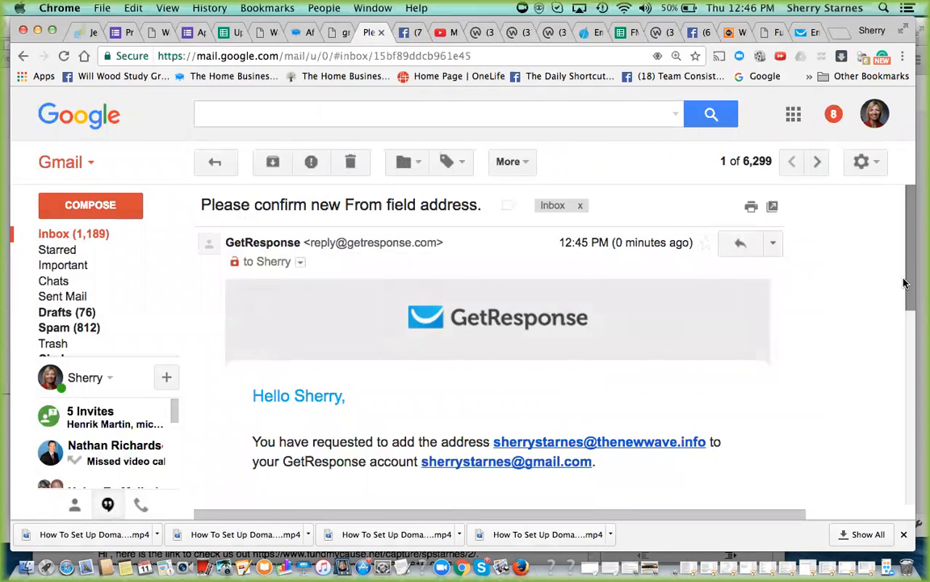
scroll(905, 311, down, 1)
scroll(904, 311, down, 2)
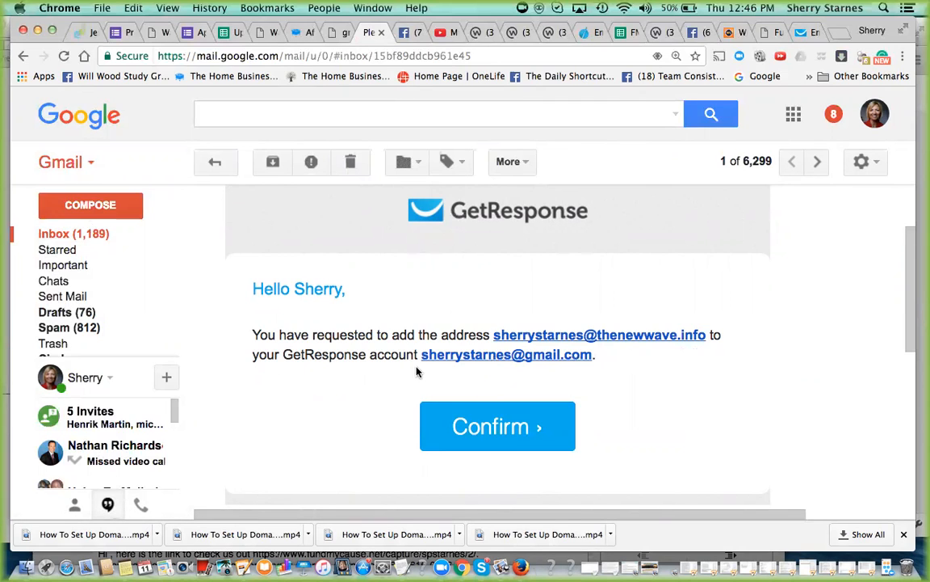
click(482, 429)
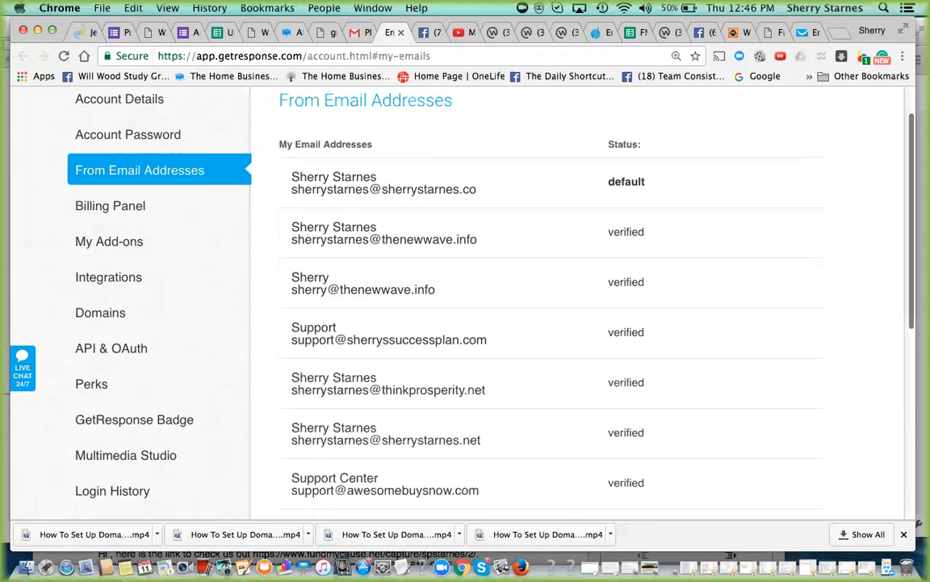
- Start another newsletter from the GetResponse account page in the previous editor version, using a blank template
scroll(824, 188, up, 2)
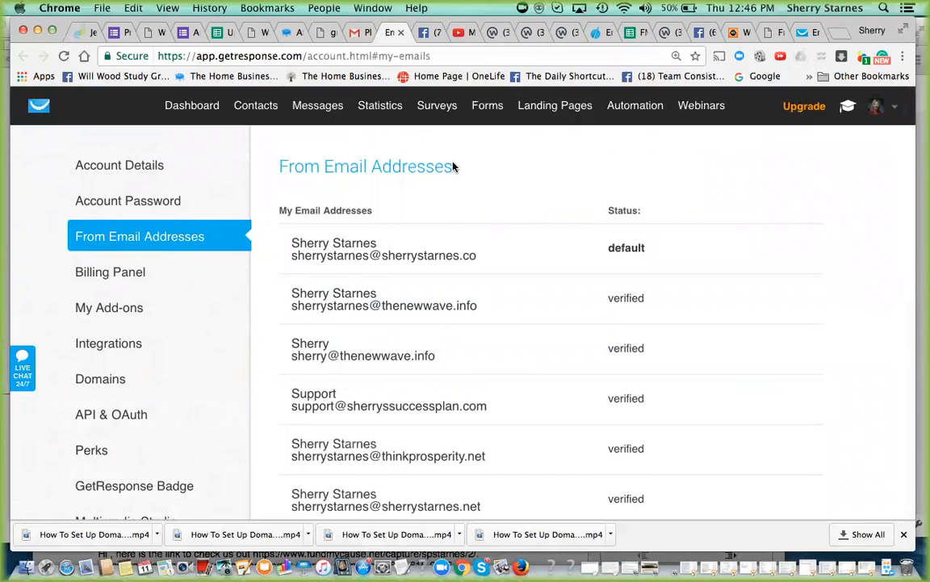
mouse_move(306, 112)
click(320, 140)
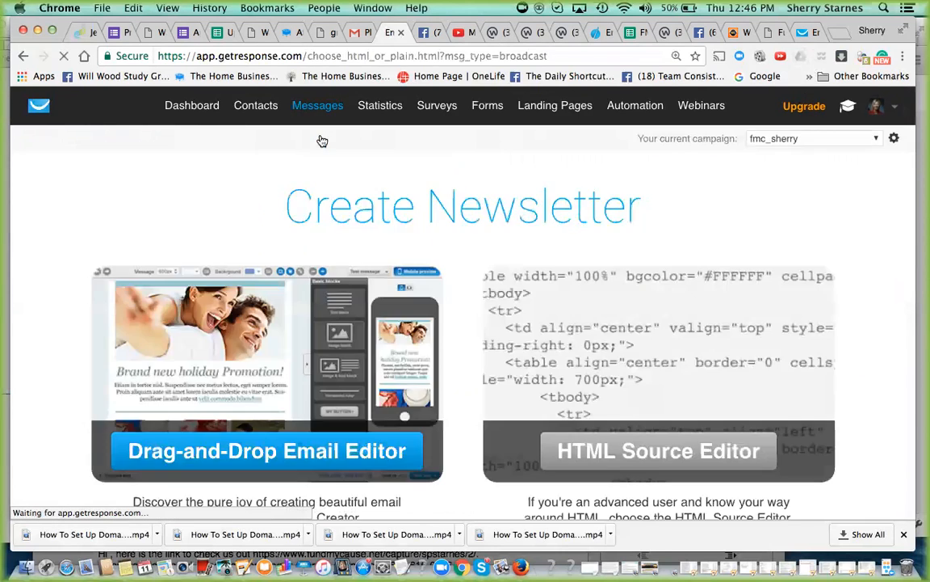
scroll(384, 330, down, 5)
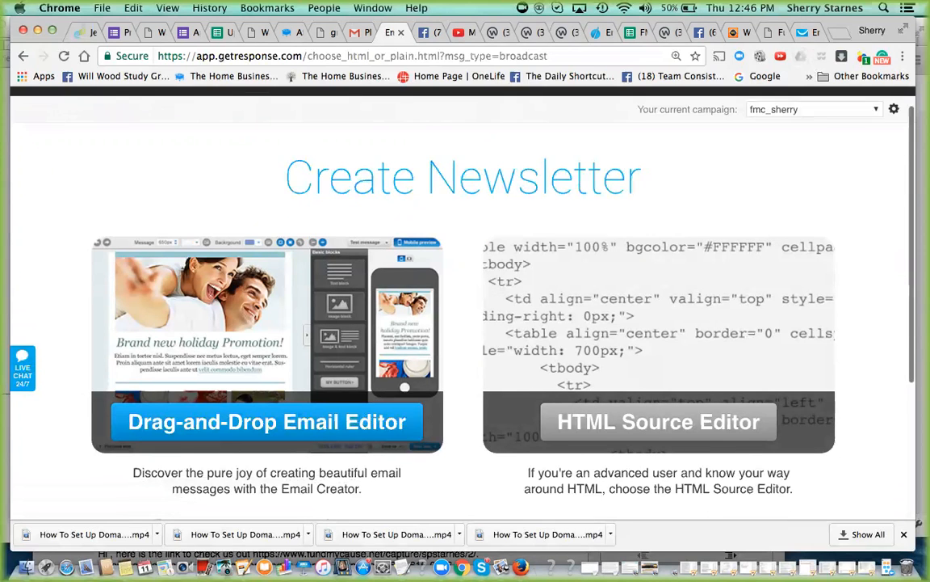
click(257, 378)
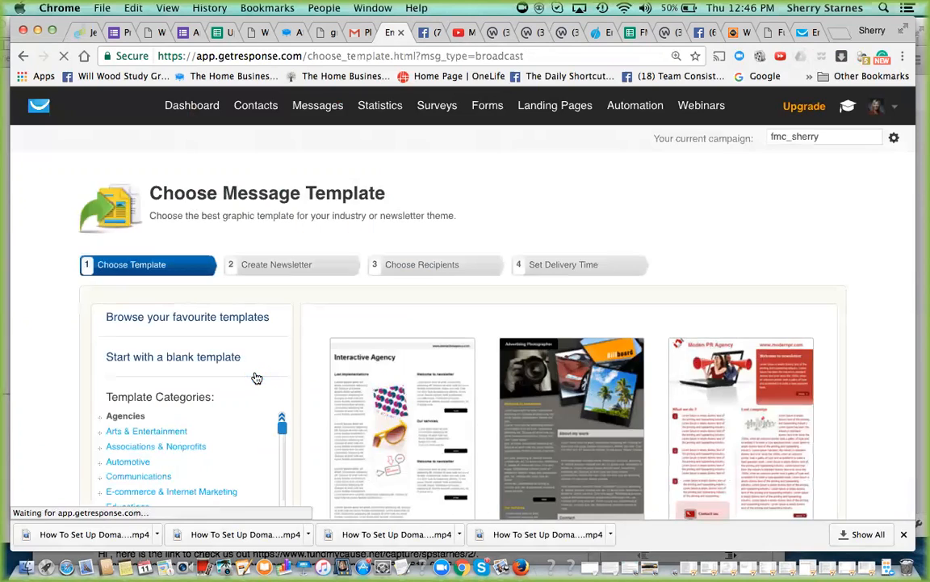
click(207, 360)
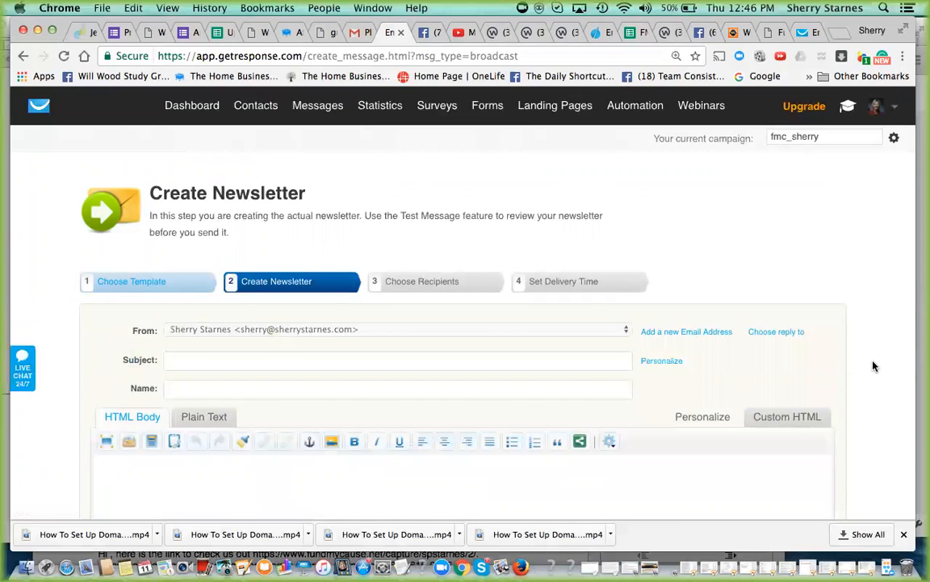
- Set the newsletter's From sender to the owner's full-name address at thenewwave.info
scroll(877, 371, down, 2)
scroll(836, 366, down, 1)
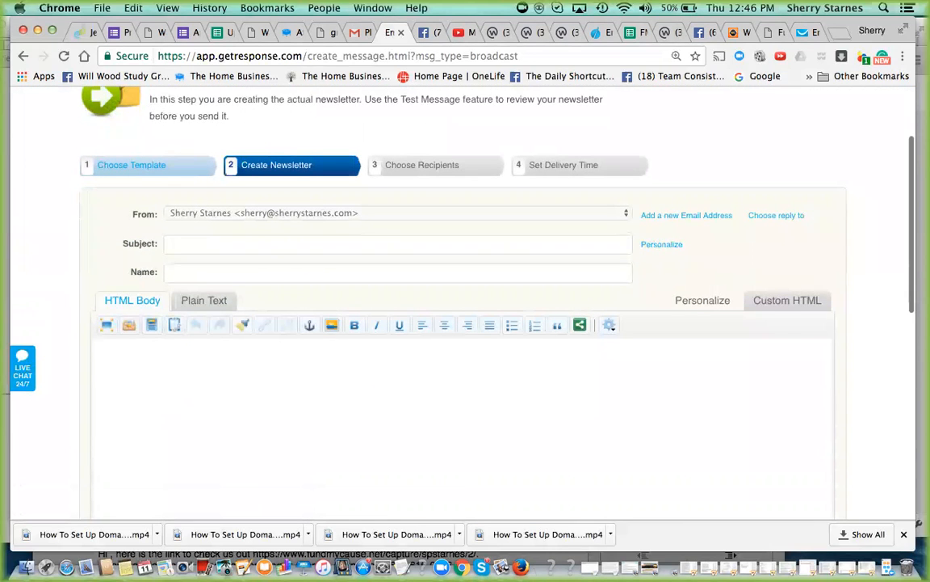
click(421, 278)
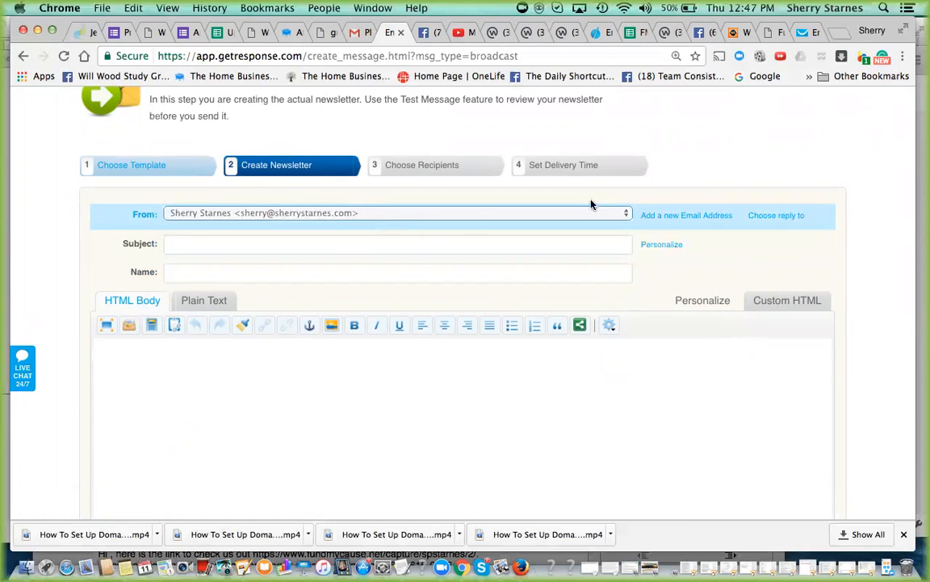
click(625, 216)
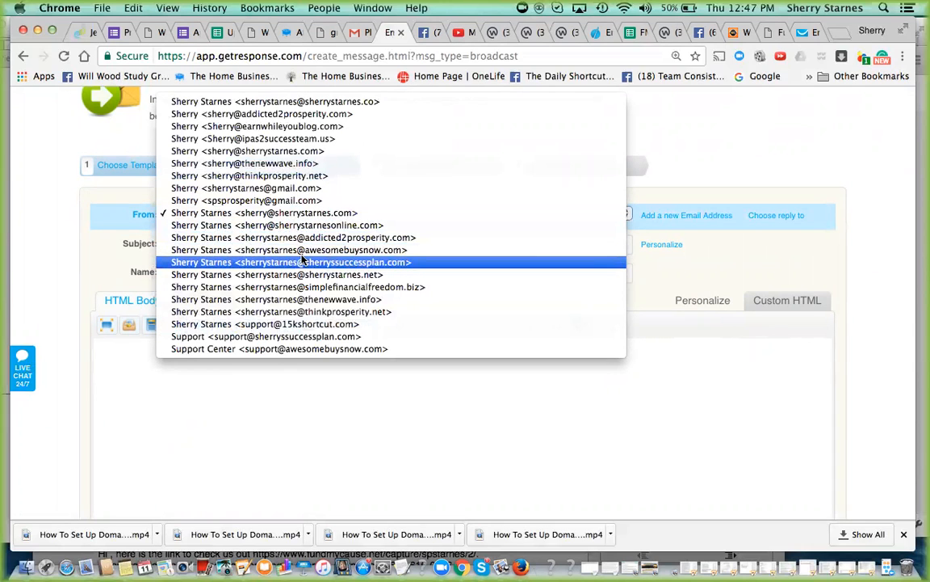
click(304, 300)
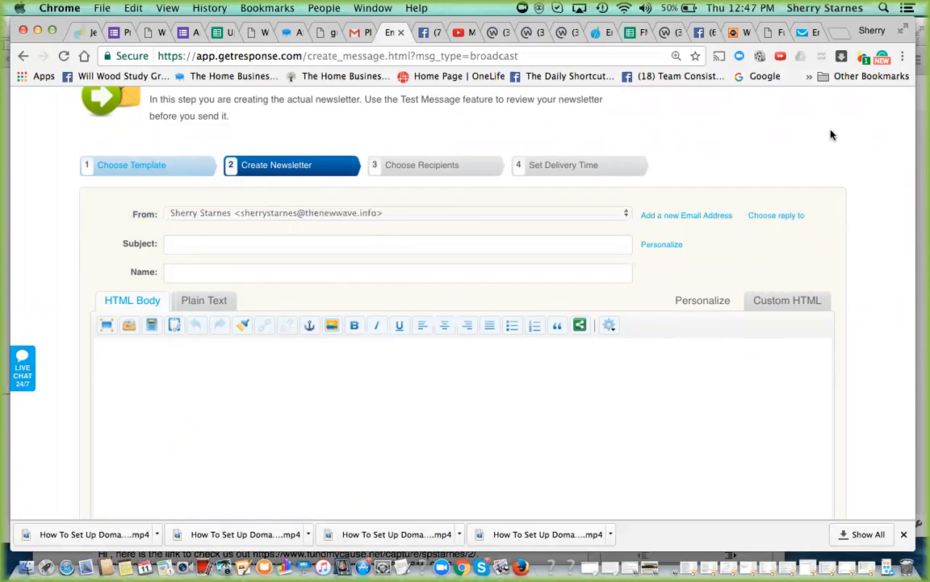
scroll(832, 135, down, 1)
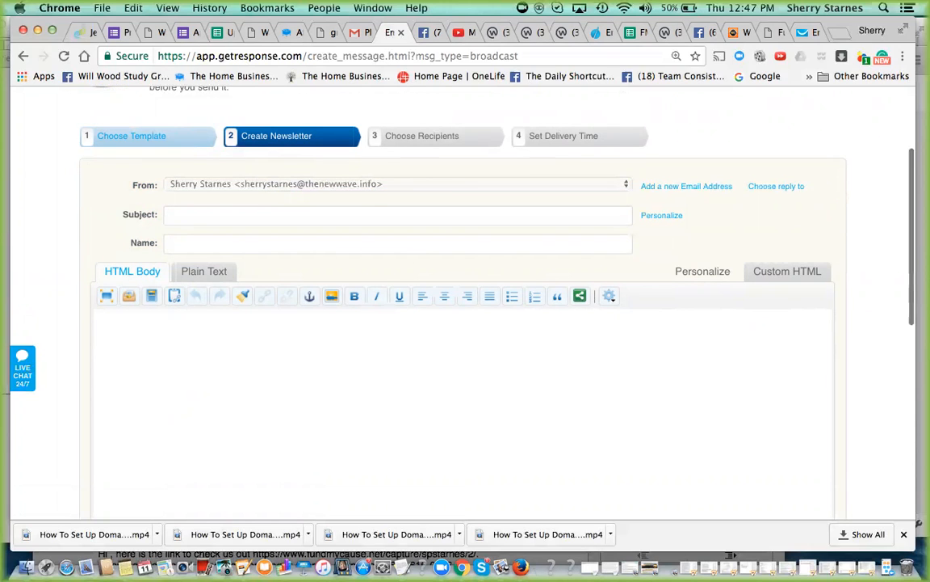
scroll(466, 307, up, 3)
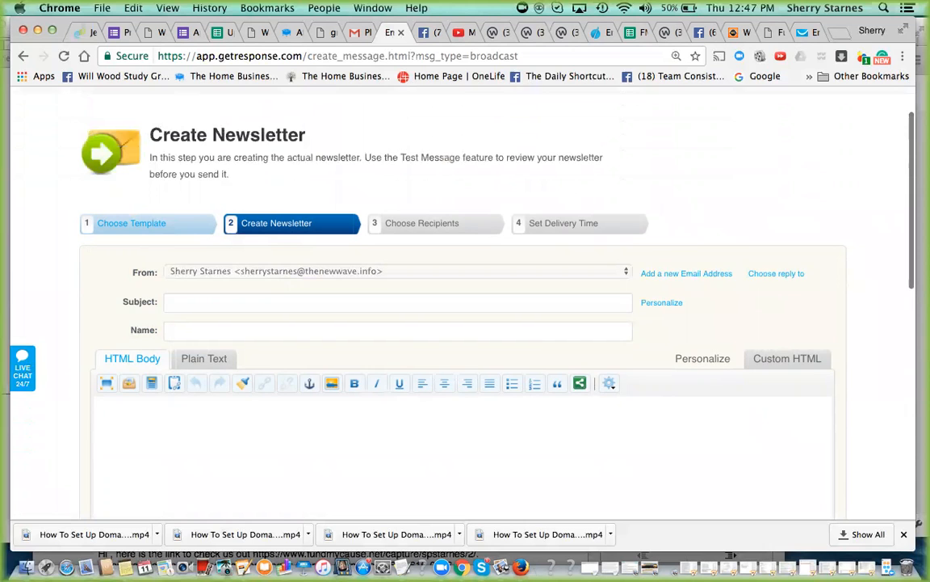
scroll(465, 307, down, 1)
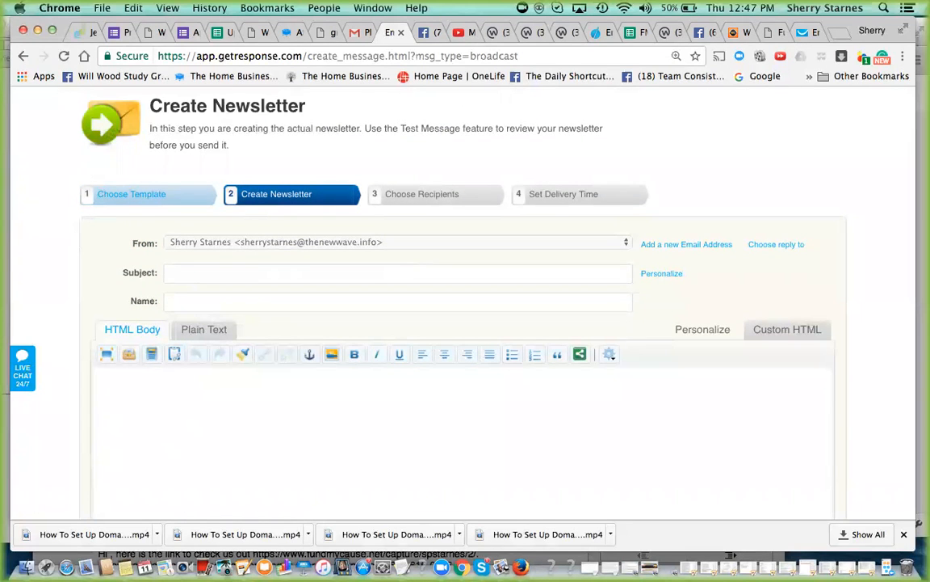
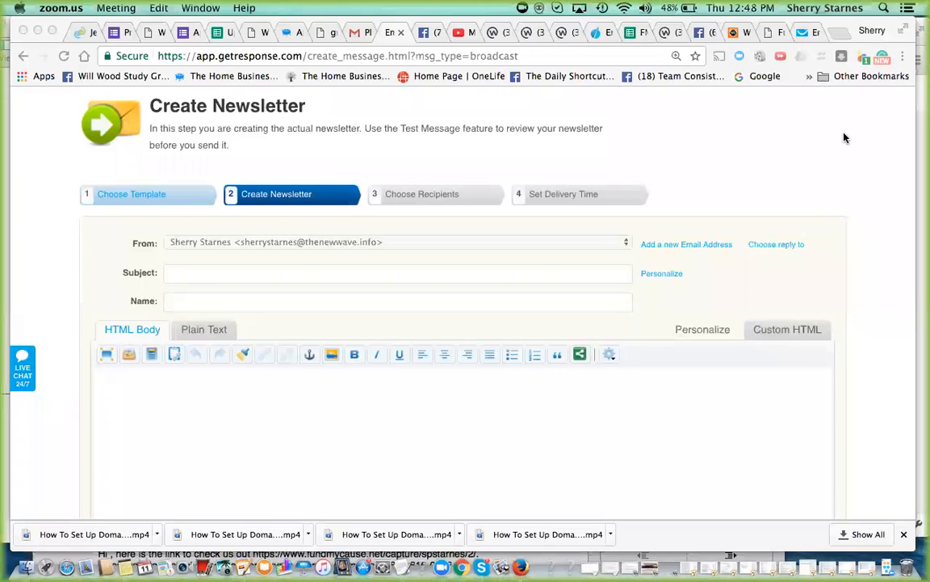
- Leave the newsletter draft and open the list of sent newsletters for the fmc_sherry campaign
scroll(785, 347, up, 2)
click(517, 360)
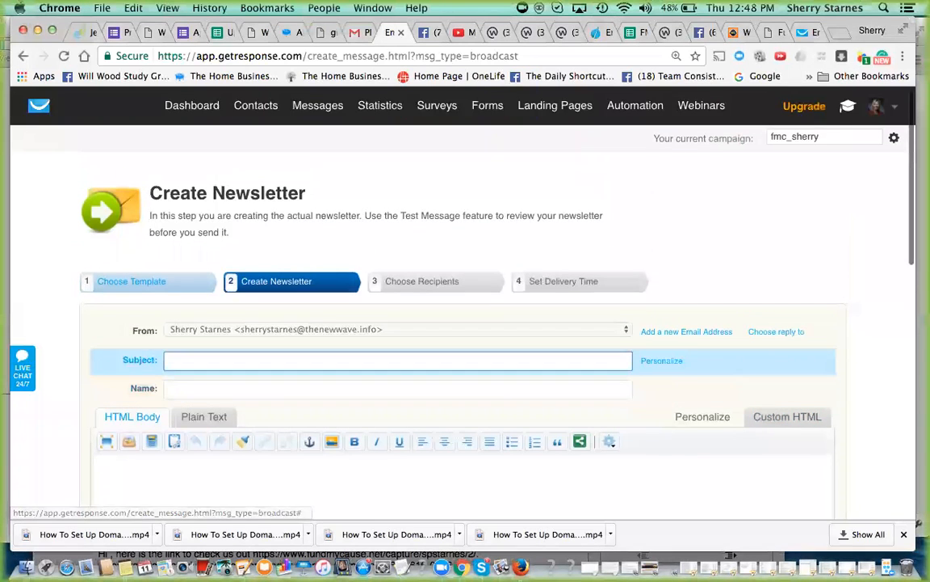
mouse_move(288, 107)
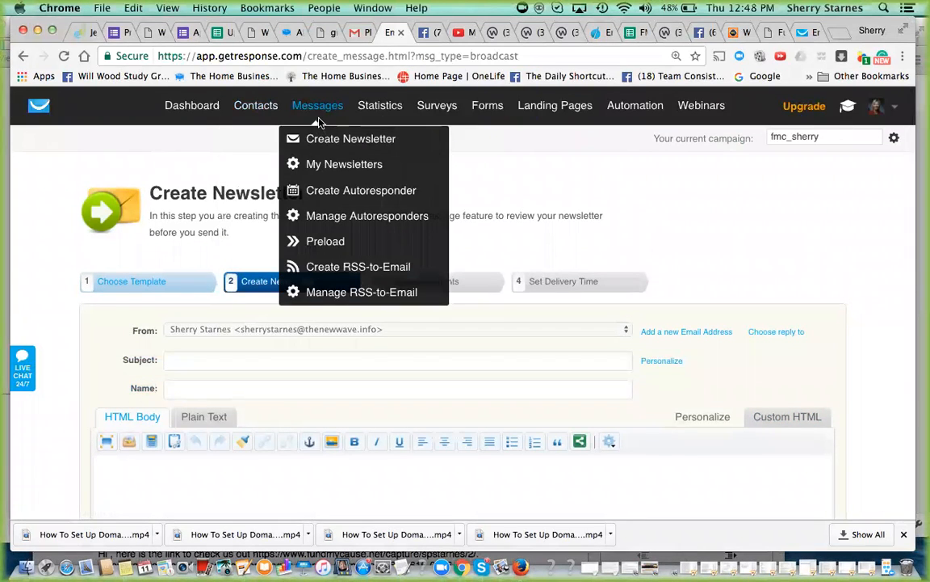
click(334, 164)
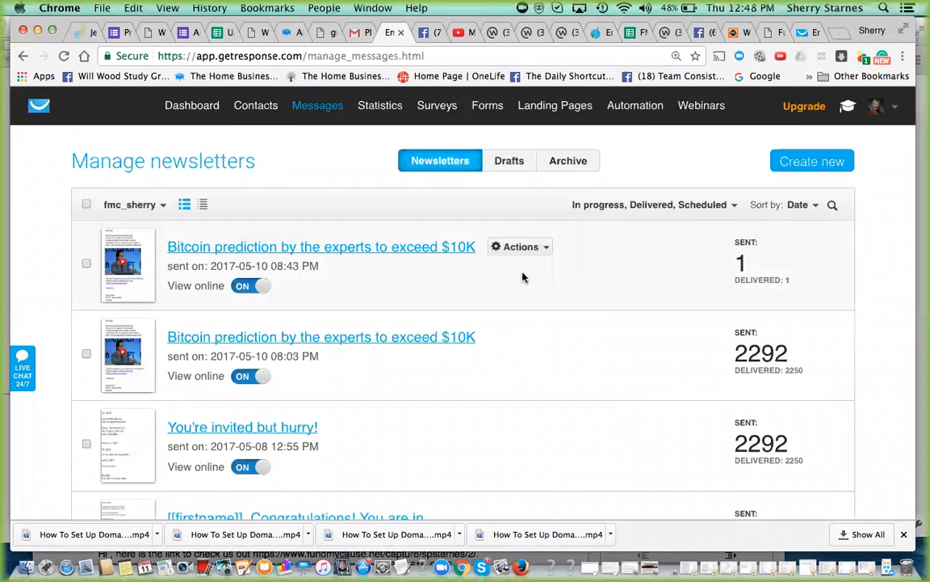
- View the statistics of the Bitcoin prediction newsletter sent at 08:43 PM, including its open and click rates, and close the report
click(548, 251)
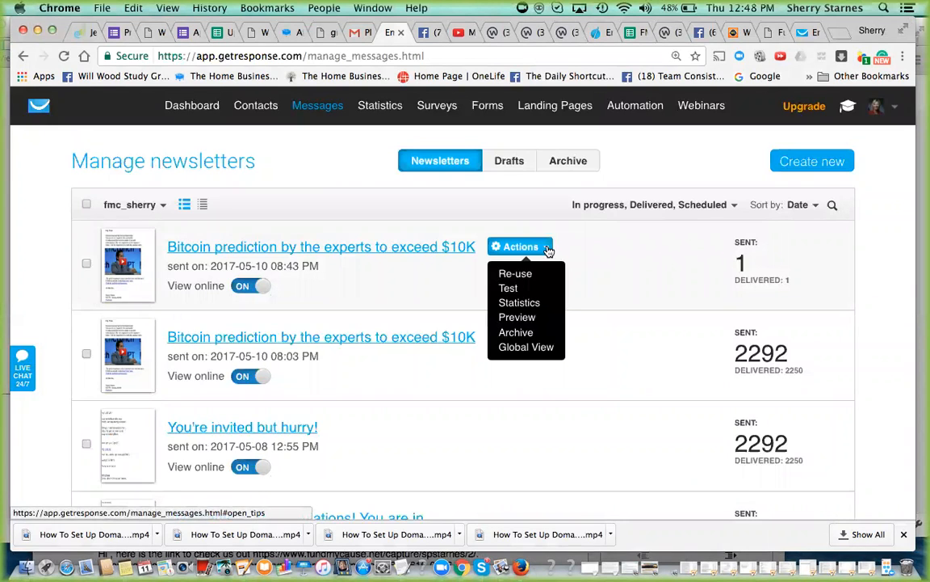
click(528, 304)
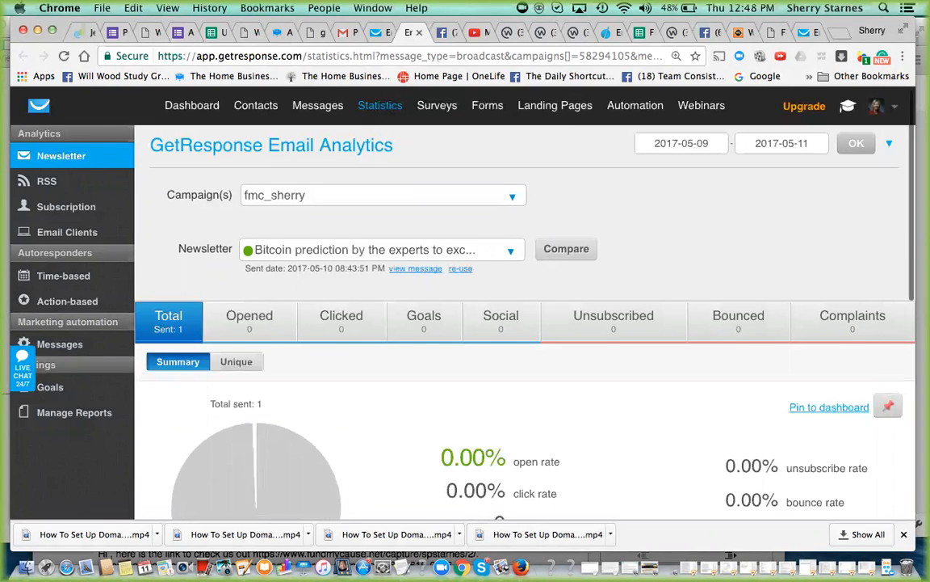
scroll(889, 390, down, 4)
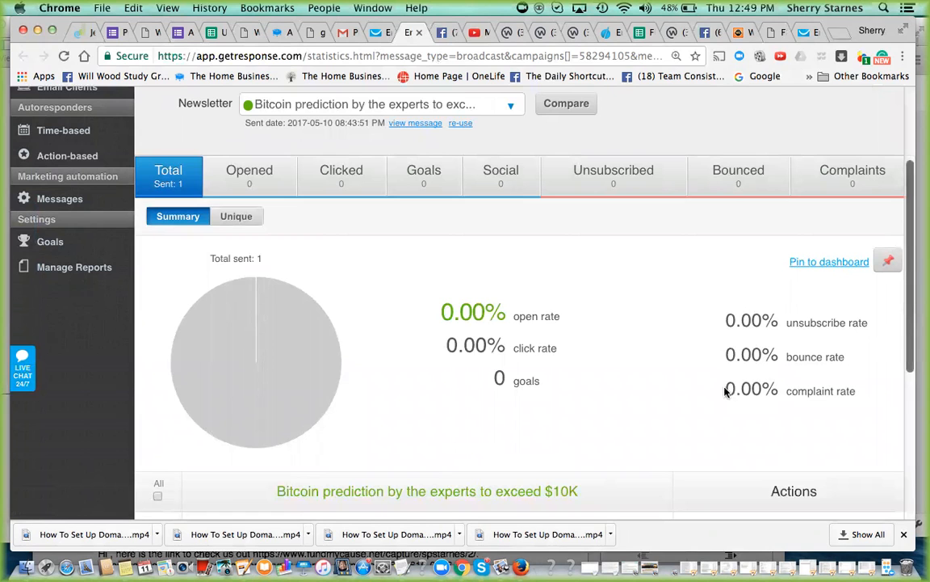
click(420, 34)
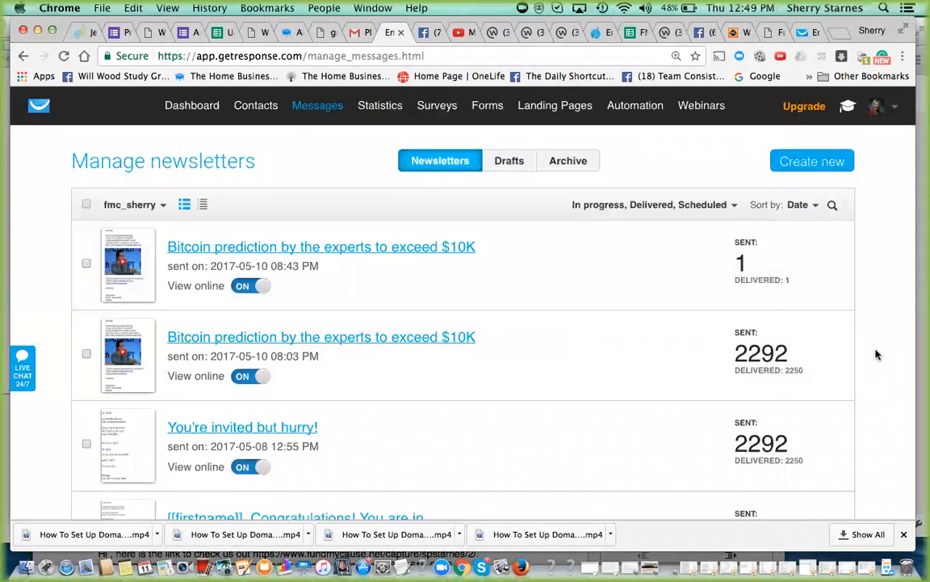
- Examine the statistics of the Bitcoin prediction newsletter sent at 08:03 PM, from the summary rates to the contact breakdown, and close the report
scroll(877, 354, down, 3)
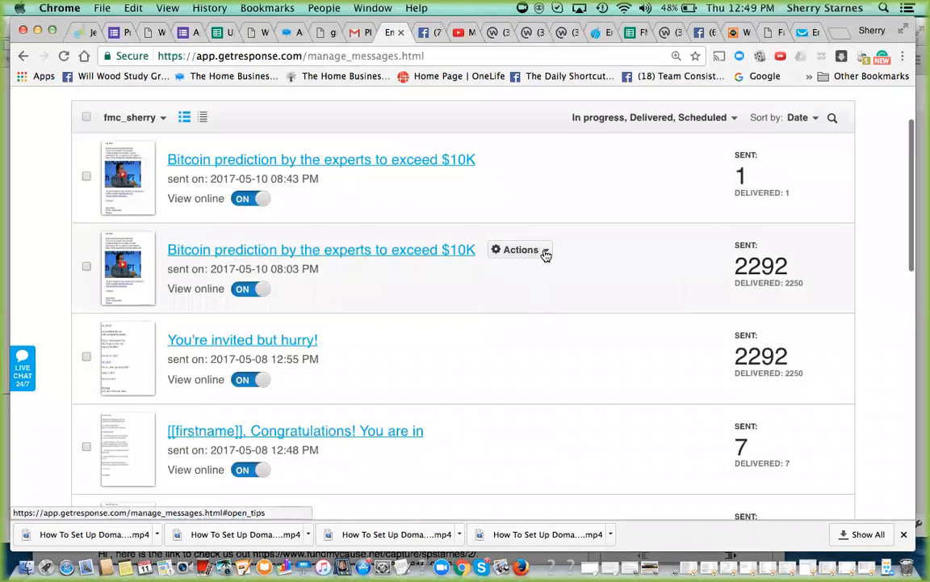
click(545, 252)
click(530, 308)
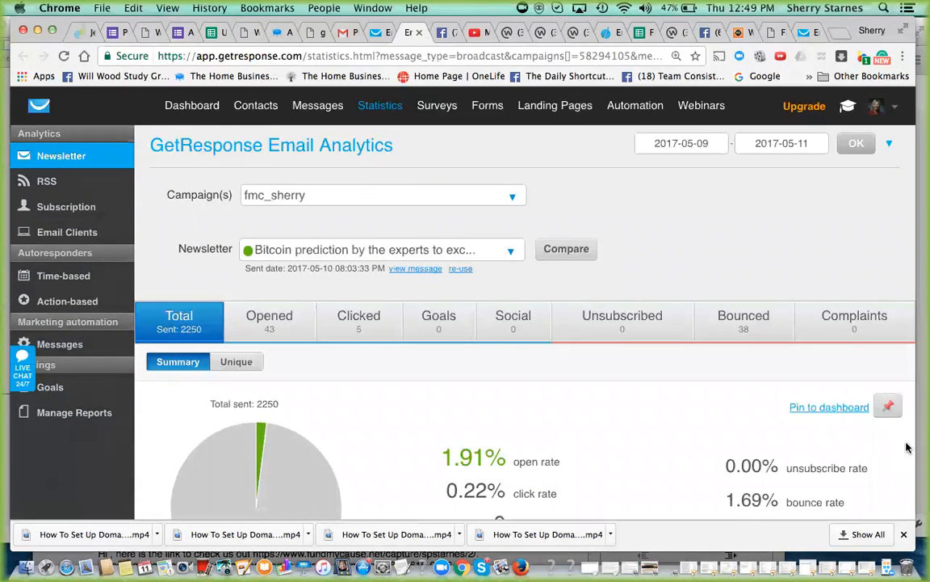
scroll(907, 447, down, 5)
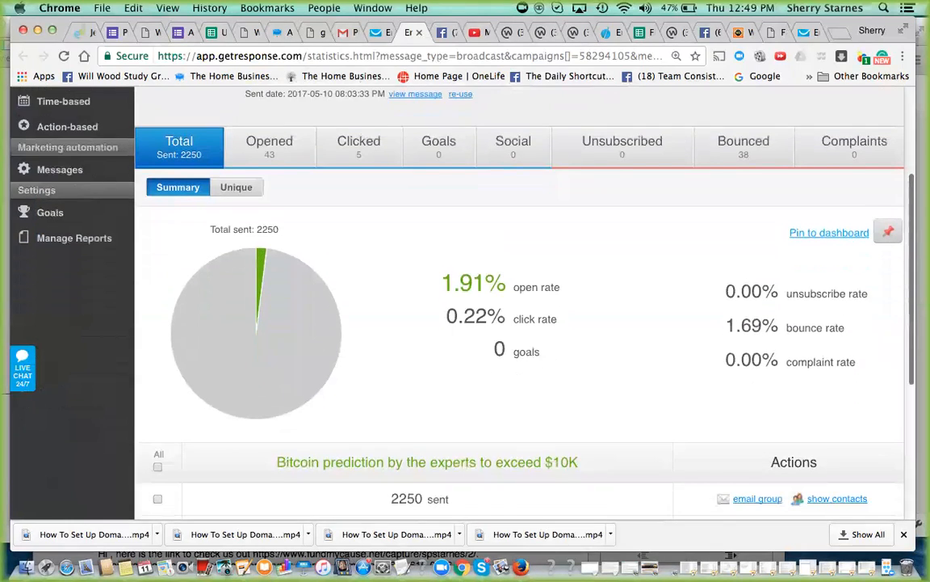
scroll(519, 307, down, 6)
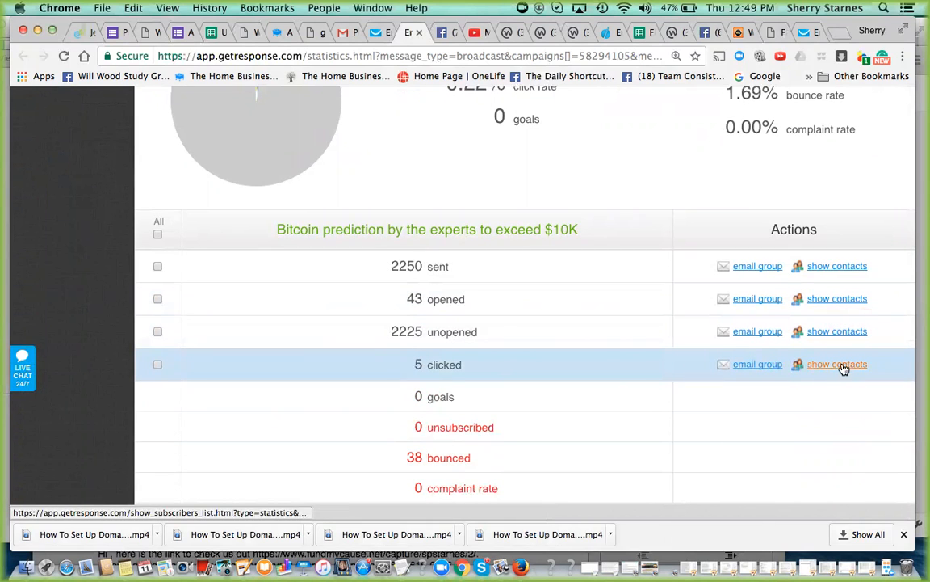
click(903, 305)
scroll(903, 305, up, 5)
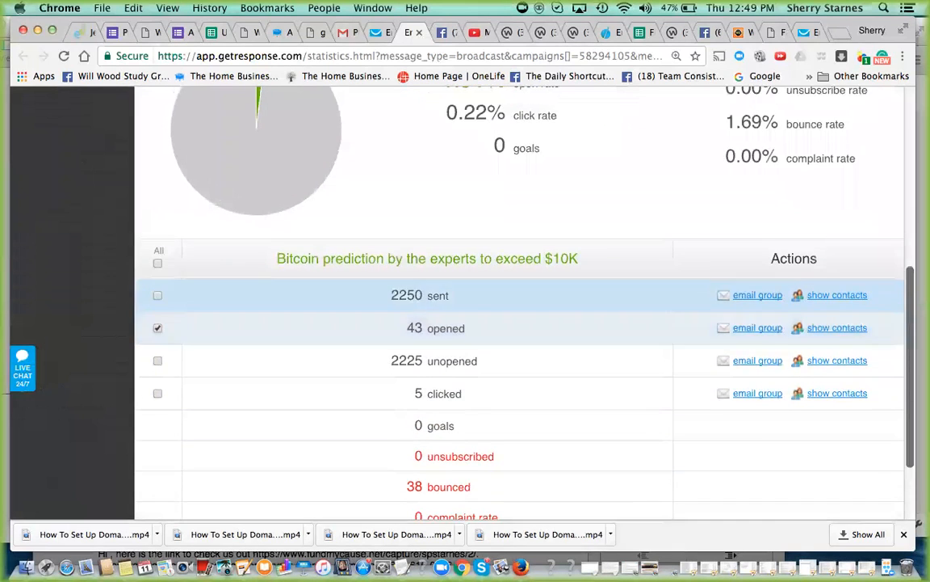
scroll(277, 283, up, 2)
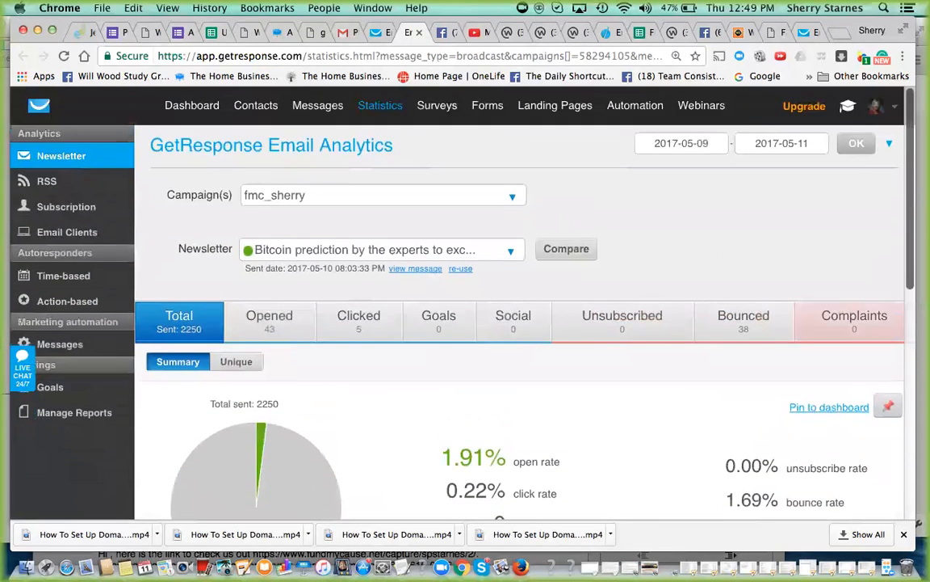
click(420, 33)
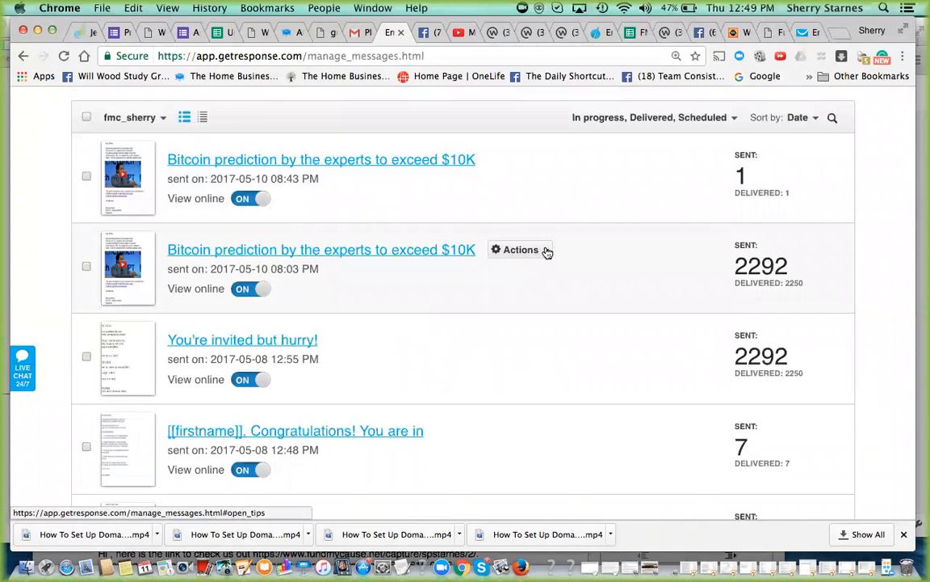
- Preview the Bitcoin prediction newsletter sent at 08:03 PM and copy the web address of its online version
click(546, 251)
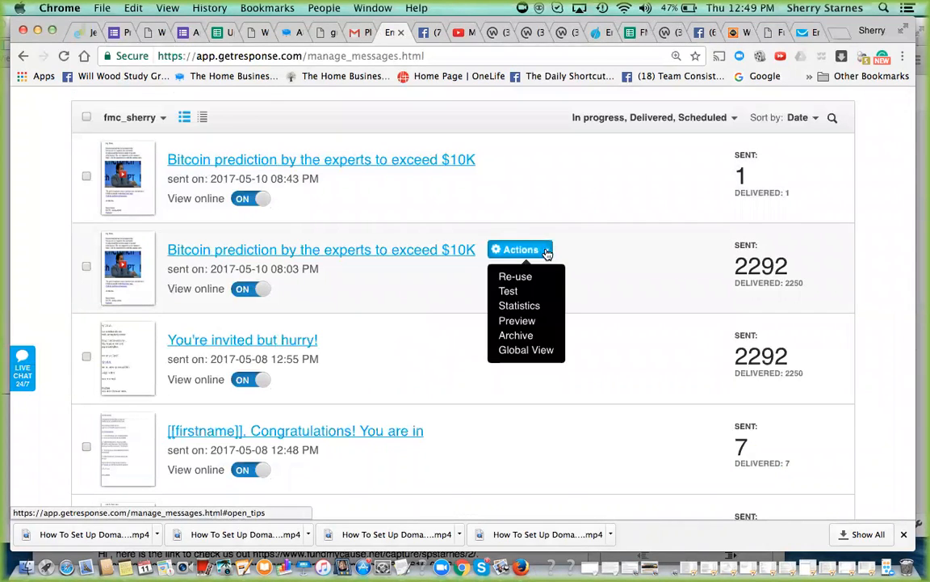
click(511, 322)
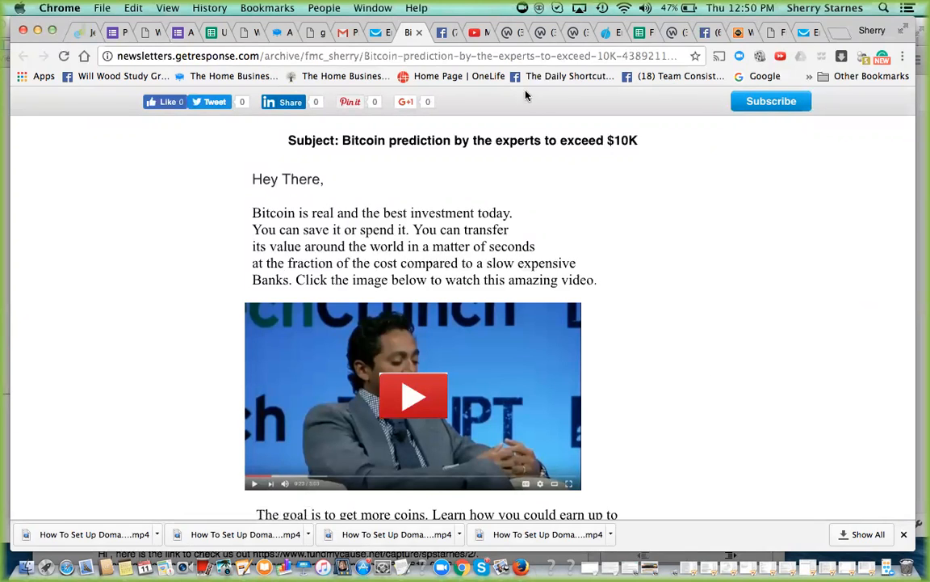
click(555, 55)
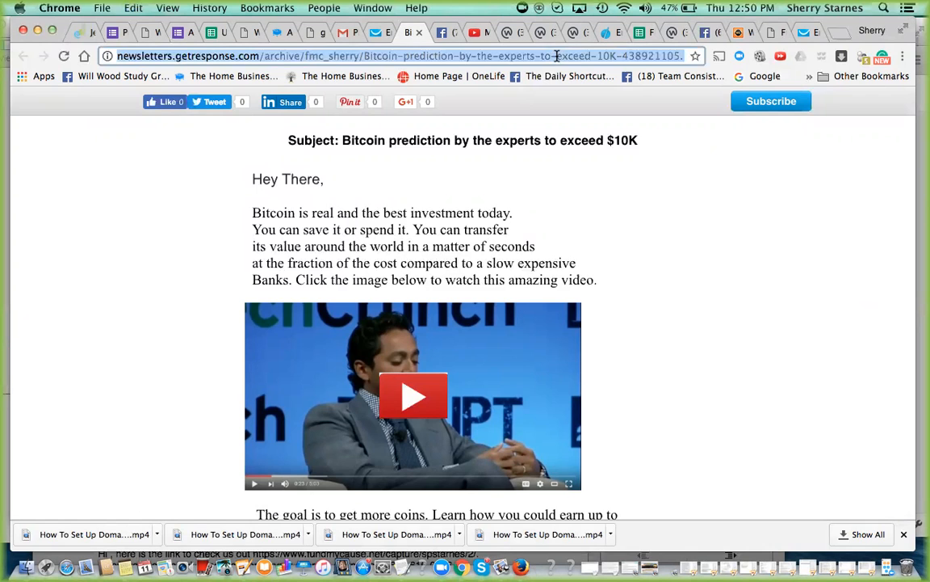
- Switch to the Prosperity To Ourselves And Others Facebook group, close the video post pop-up, and paste the newsletter link into a new post
click(447, 34)
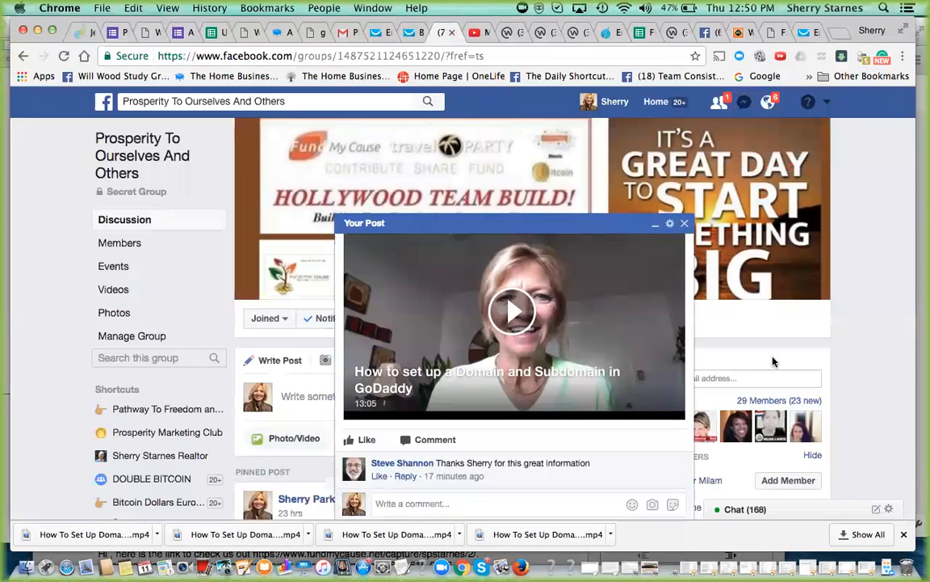
click(684, 223)
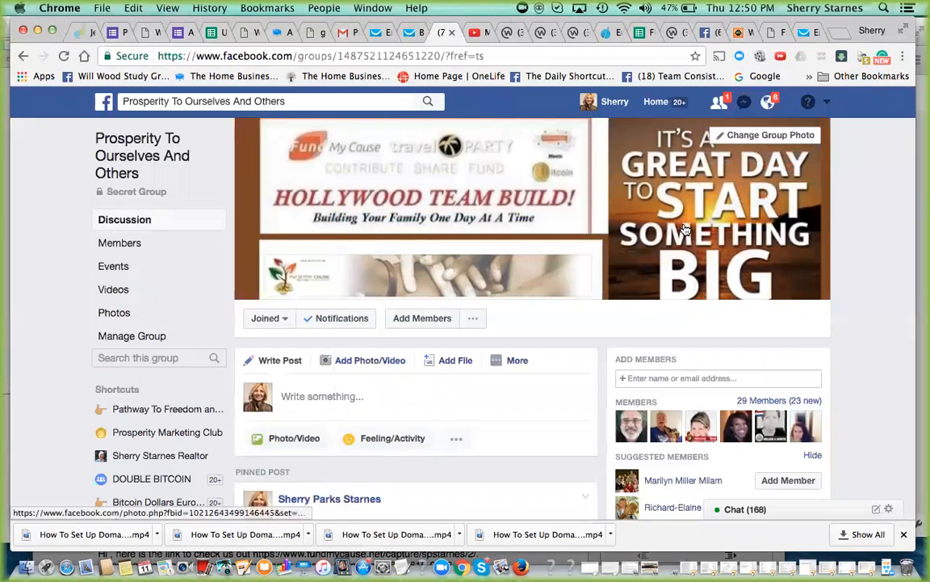
click(282, 396)
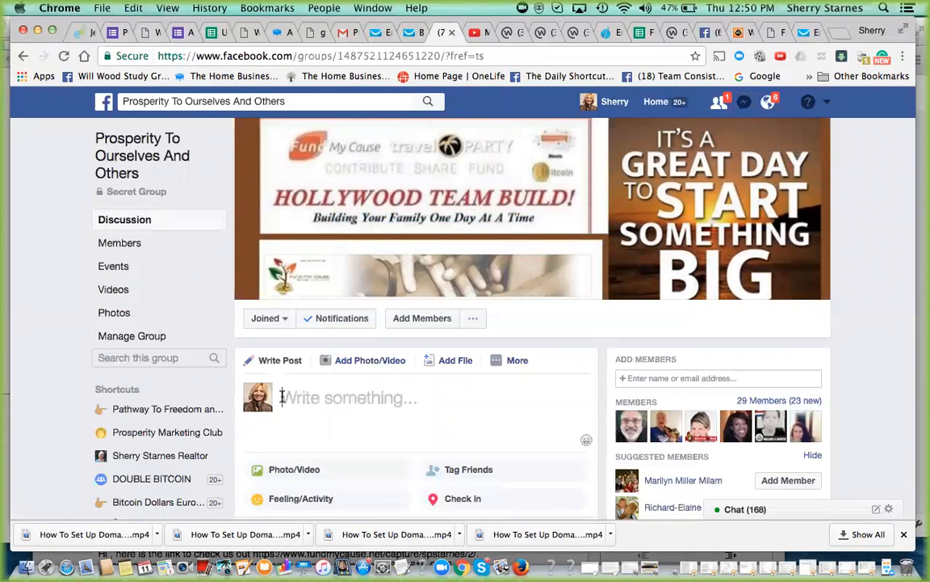
text(http://newsletters.getresponse.com/archive/fmc_sherry/Bitcoin-prediction-by-the-experts-to-exceed-10K-438921105.html?show_schedule=yes&u=Smg6)
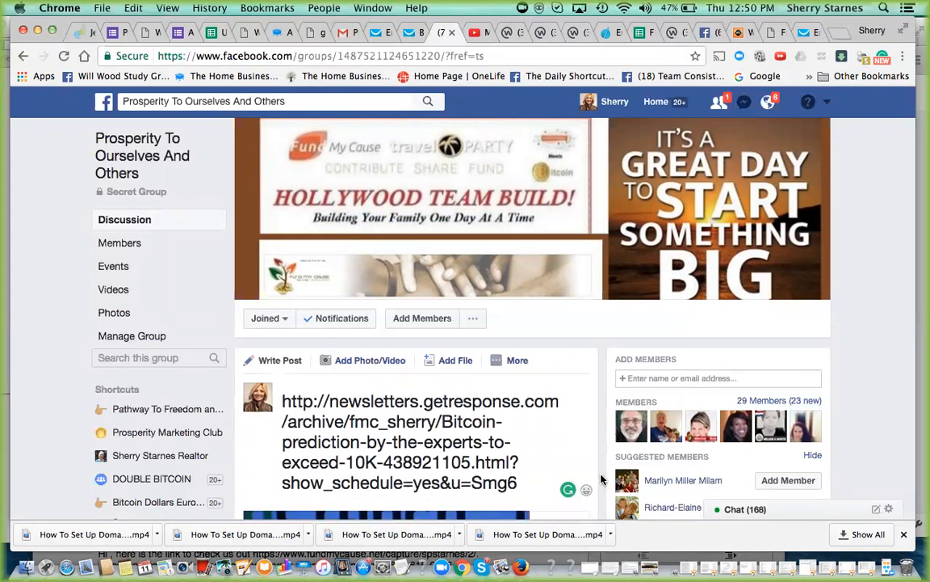
scroll(601, 480, down, 5)
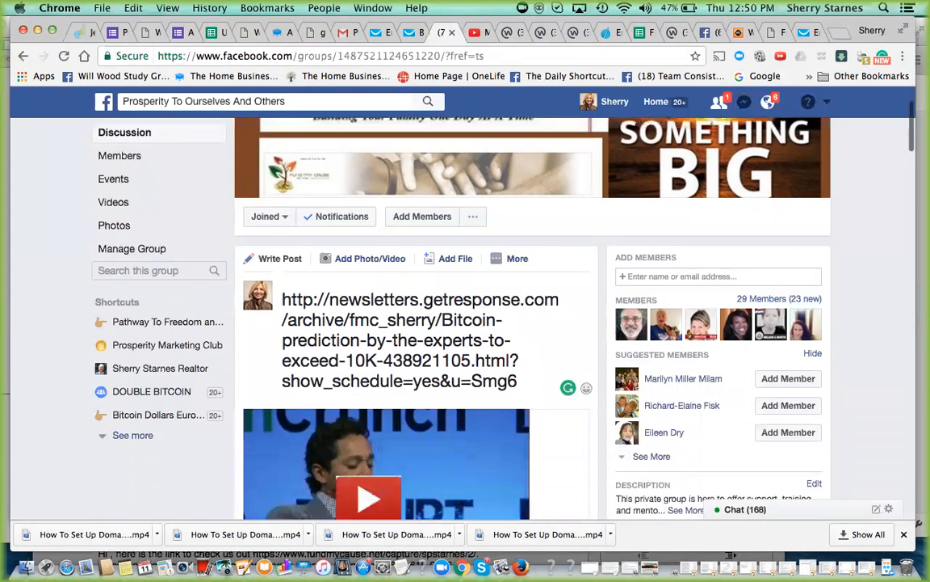
scroll(465, 315, down, 1)
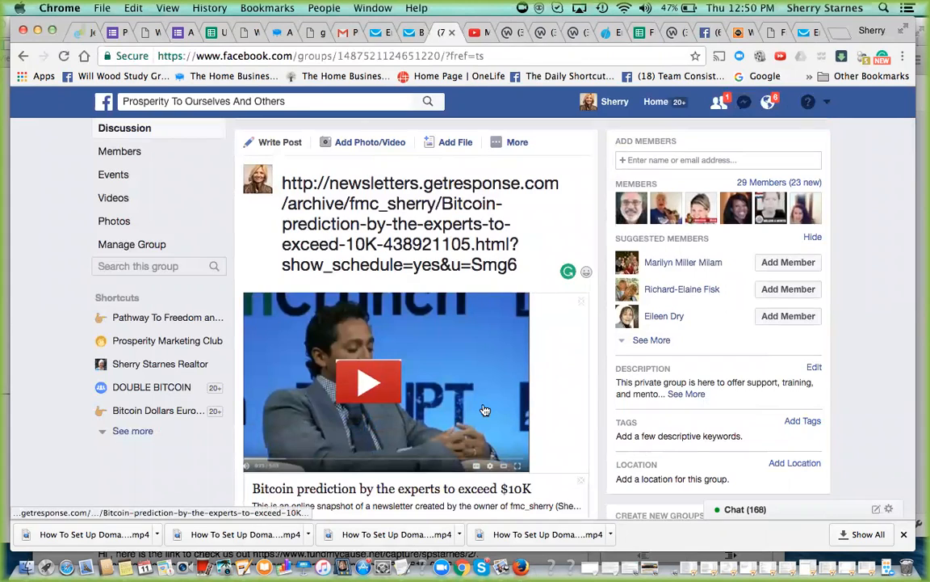
- Replace the link text in the post with "Watch this", keep the newsletter preview, and publish the post to the group
drag(517, 266, 268, 182)
key(BackSpace)
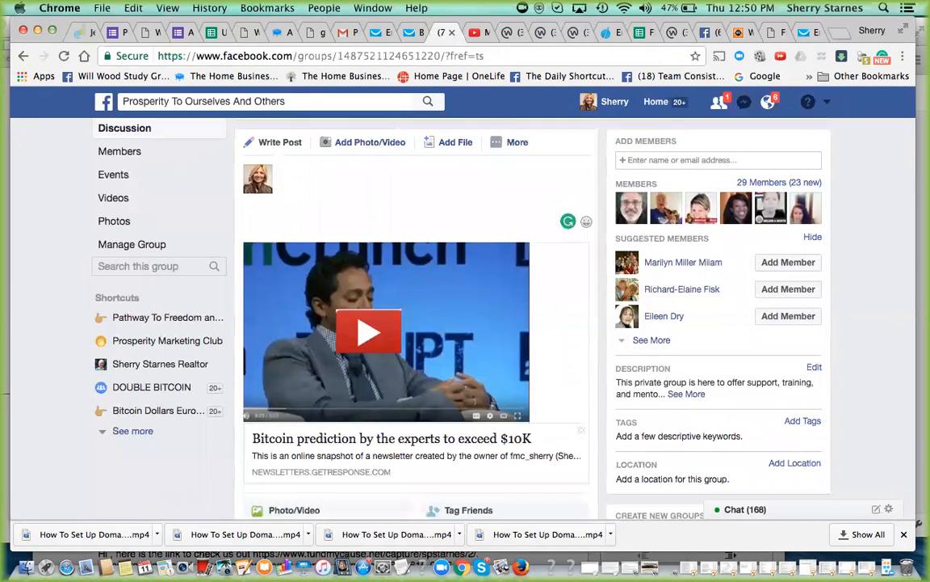
text(Watch this)
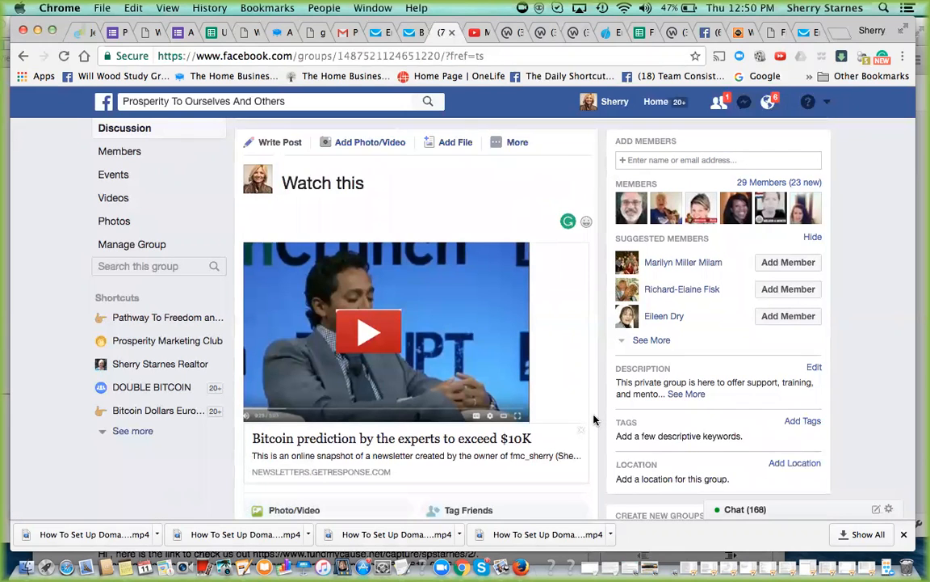
scroll(594, 419, down, 3)
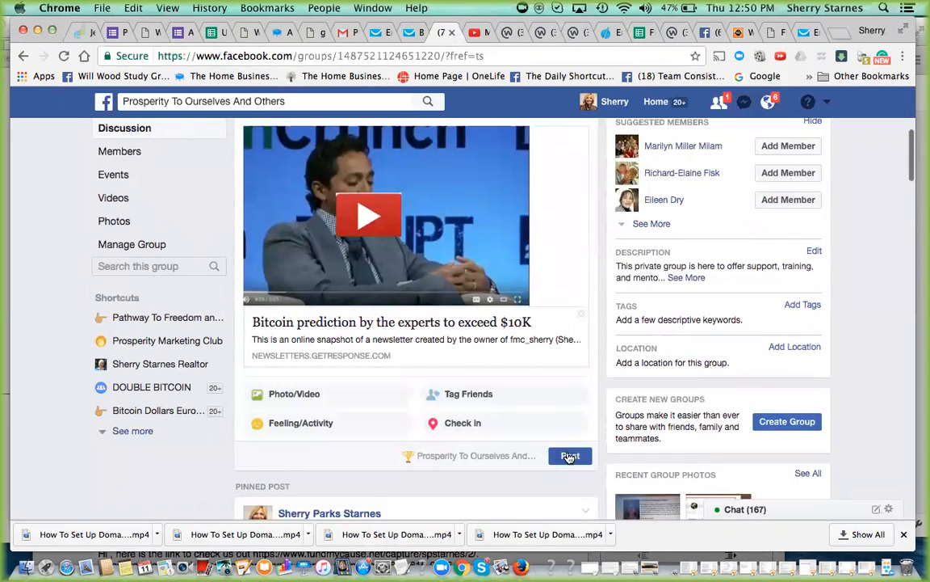
click(570, 457)
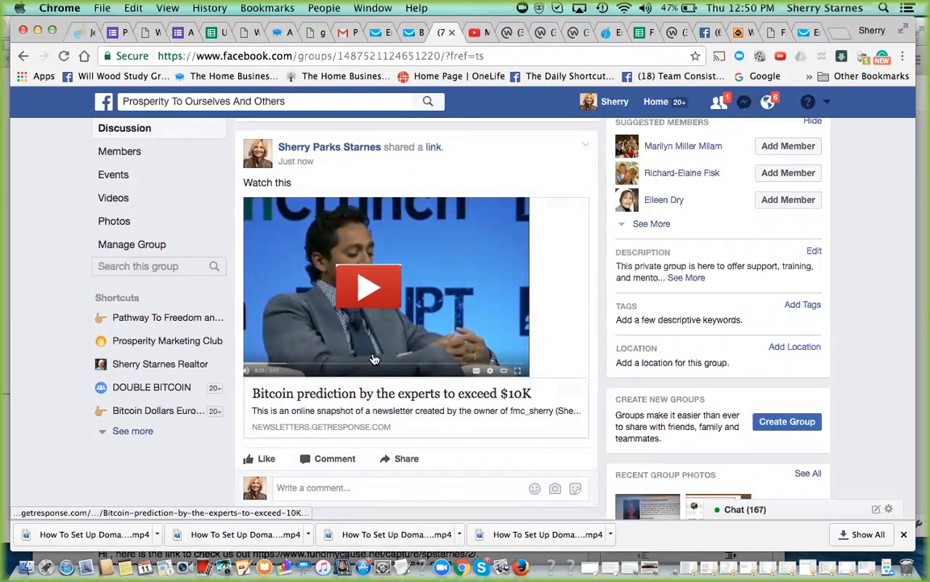
- Open the online newsletter from the published group post, follow its video image to the blog article, and look through to the embedded video
click(364, 287)
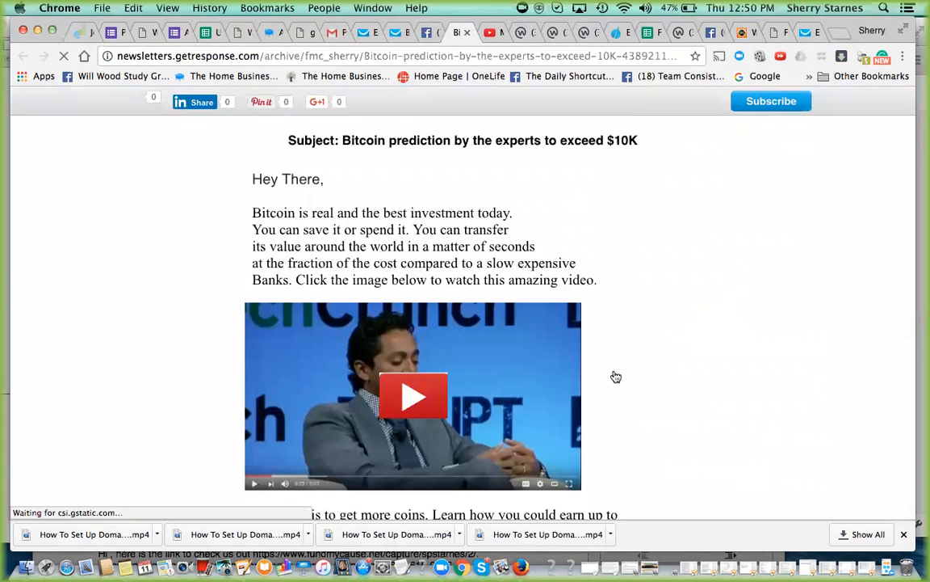
click(603, 455)
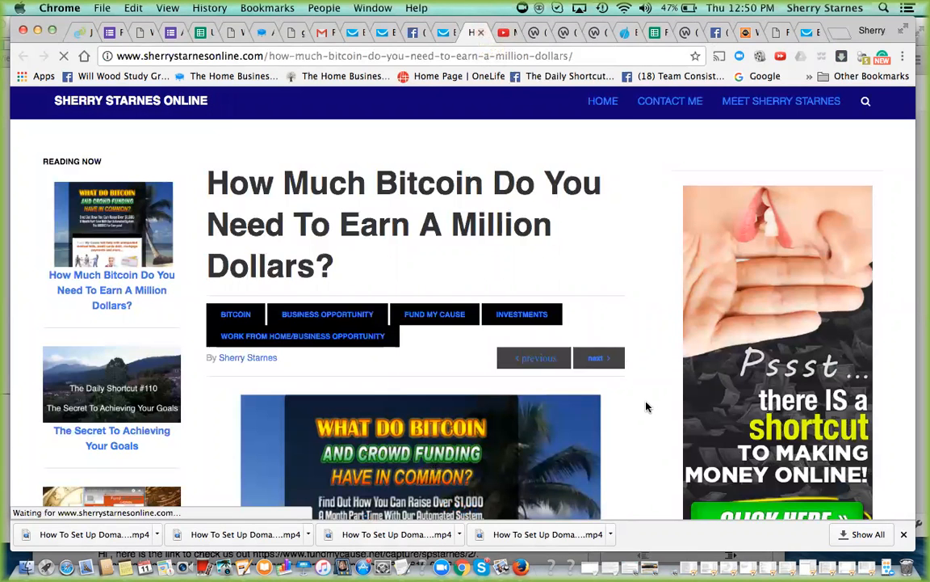
scroll(581, 360, down, 10)
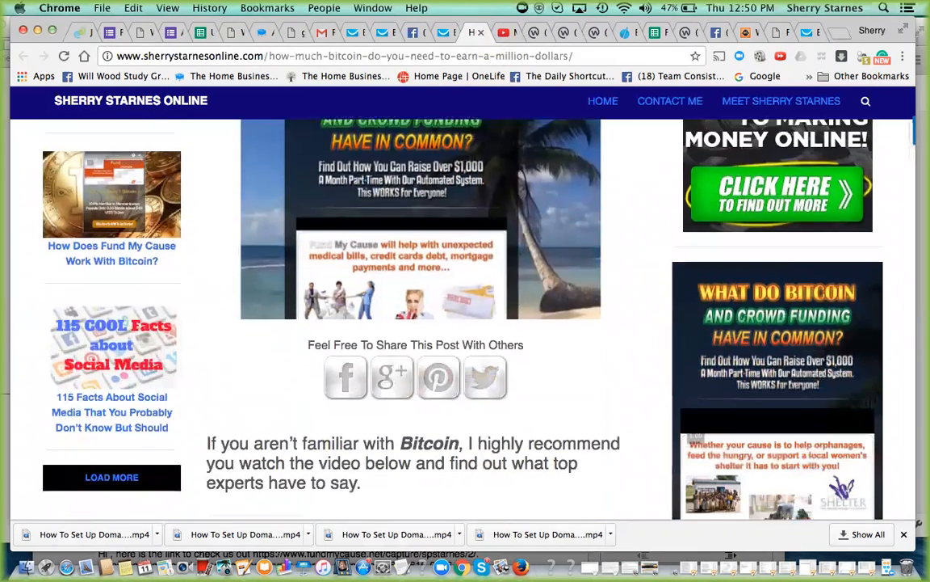
scroll(416, 323, down, 4)
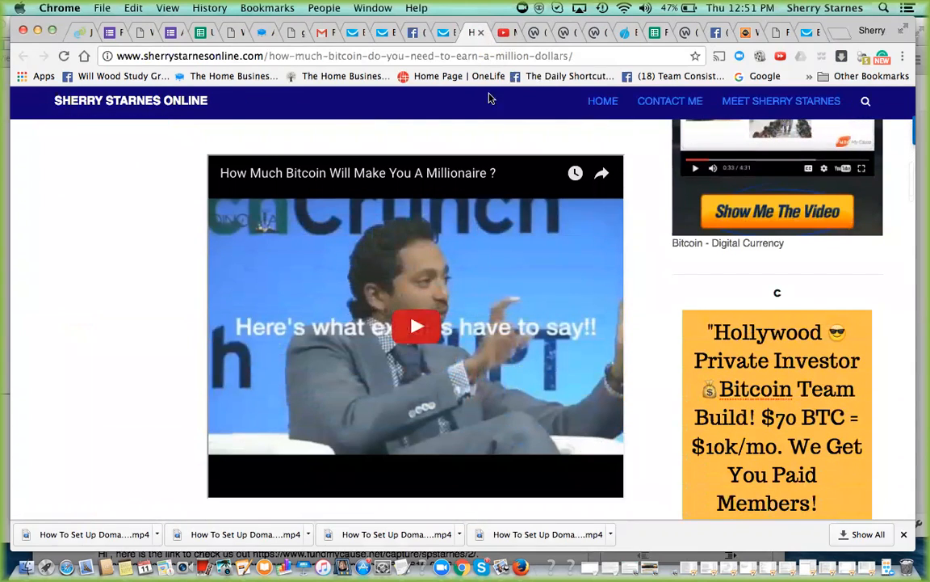
- Close the blog article and the online newsletter, and return to the From Email Addresses list in the GetResponse account
click(481, 34)
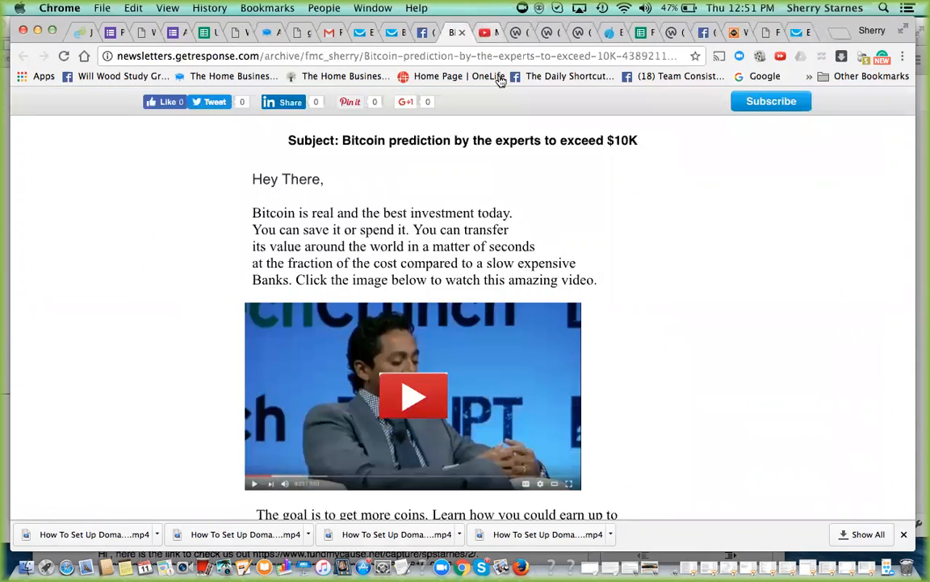
click(467, 34)
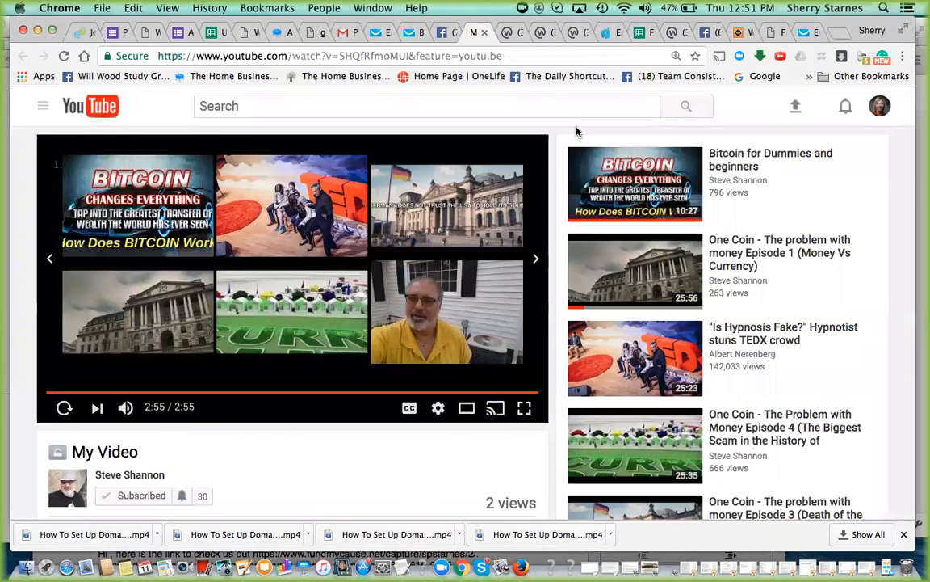
click(802, 32)
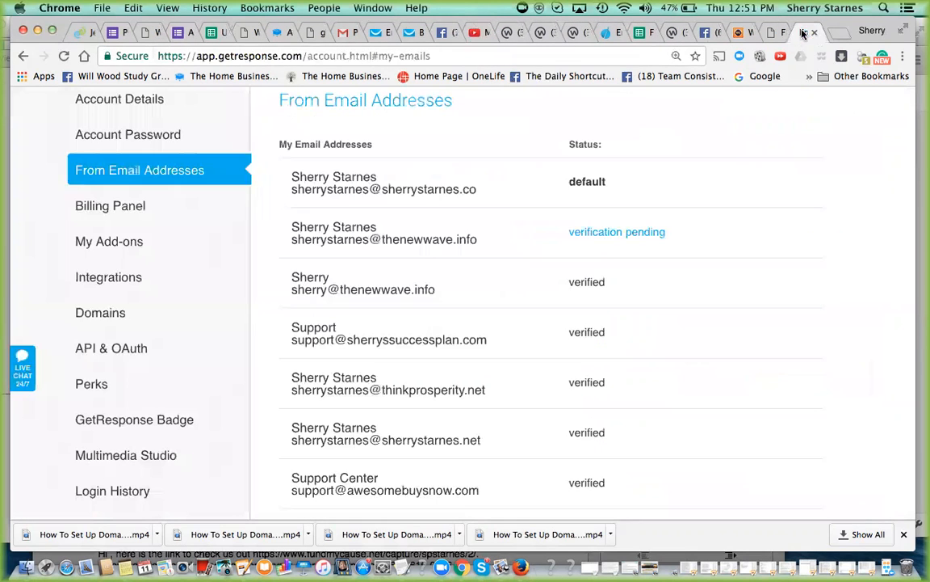